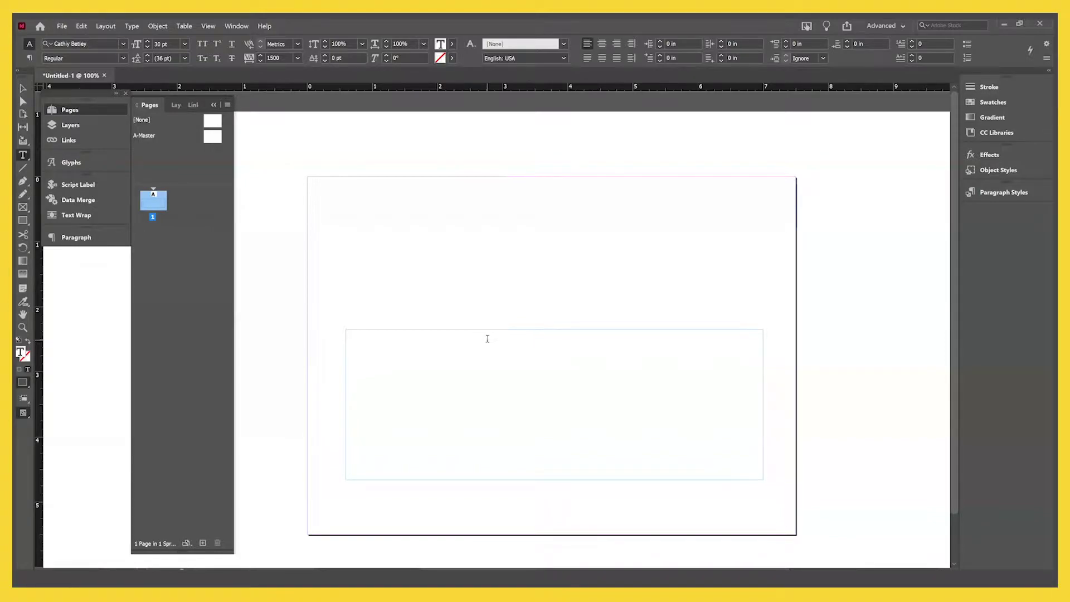
Place the text caret in the empty envelope text frame.
click(785, 313)
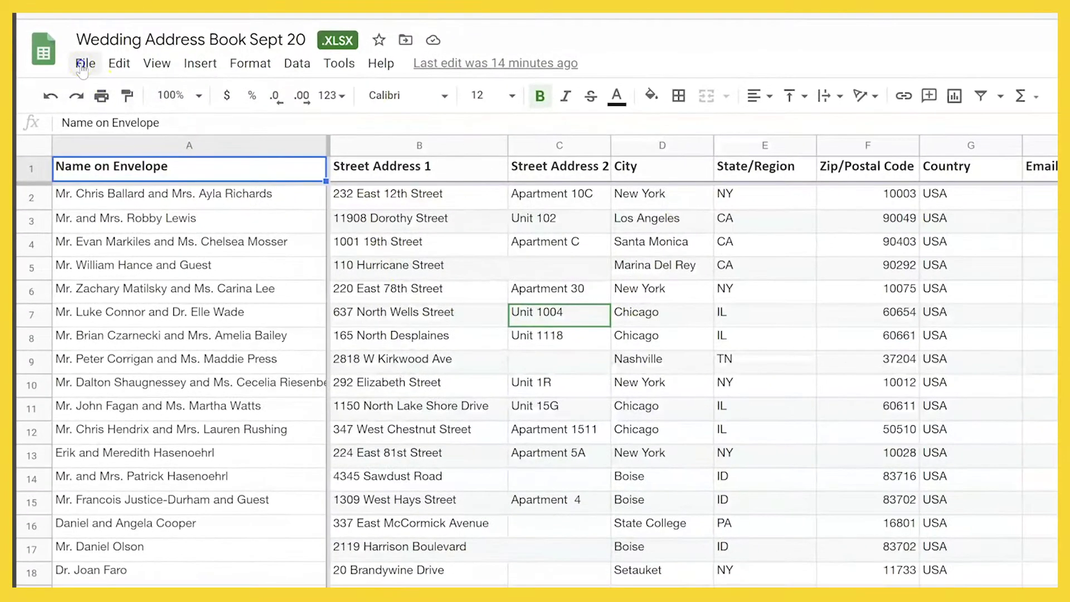
Save the address book's current sheet as a .csv file, then click back into the InDesign frame.
click(67, 120)
mouse_move(174, 326)
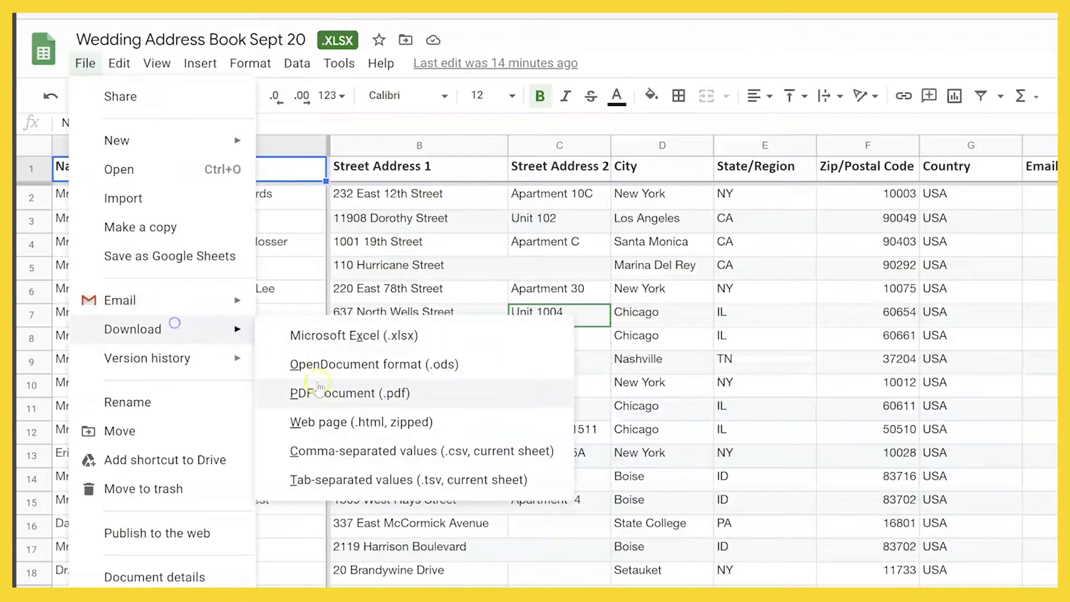
click(341, 461)
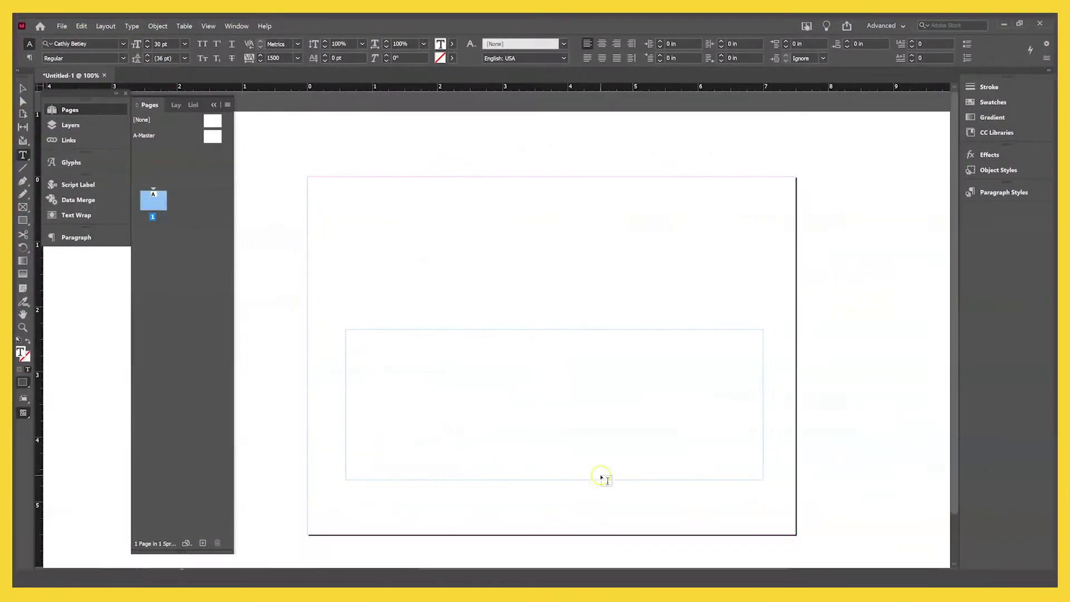
click(698, 337)
Check the 7.5 in page and text frame sizes, then bring up the Illustrator invitation design.
click(23, 88)
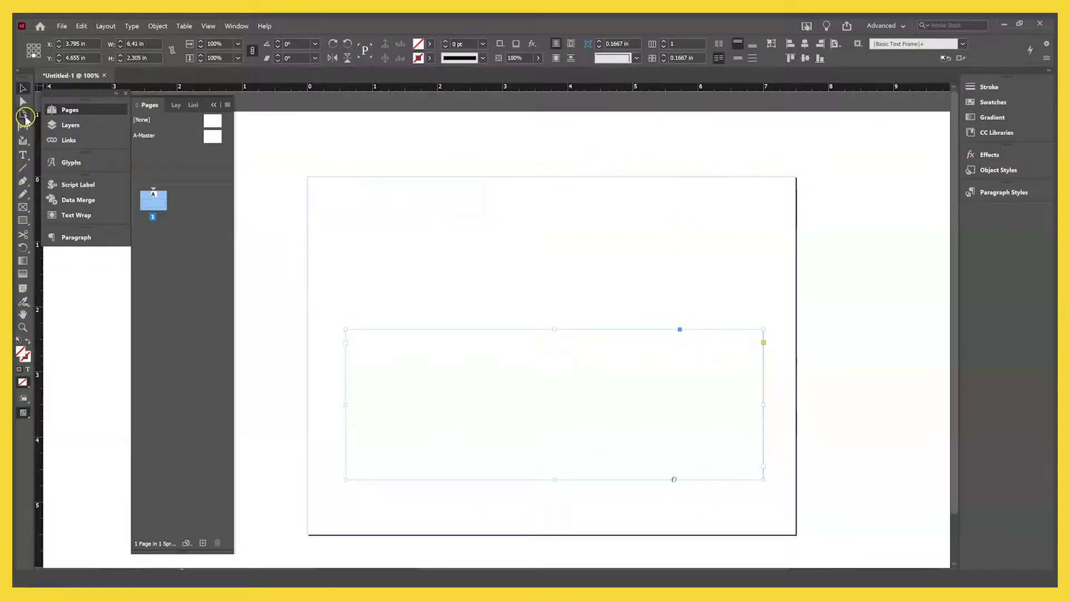
click(24, 115)
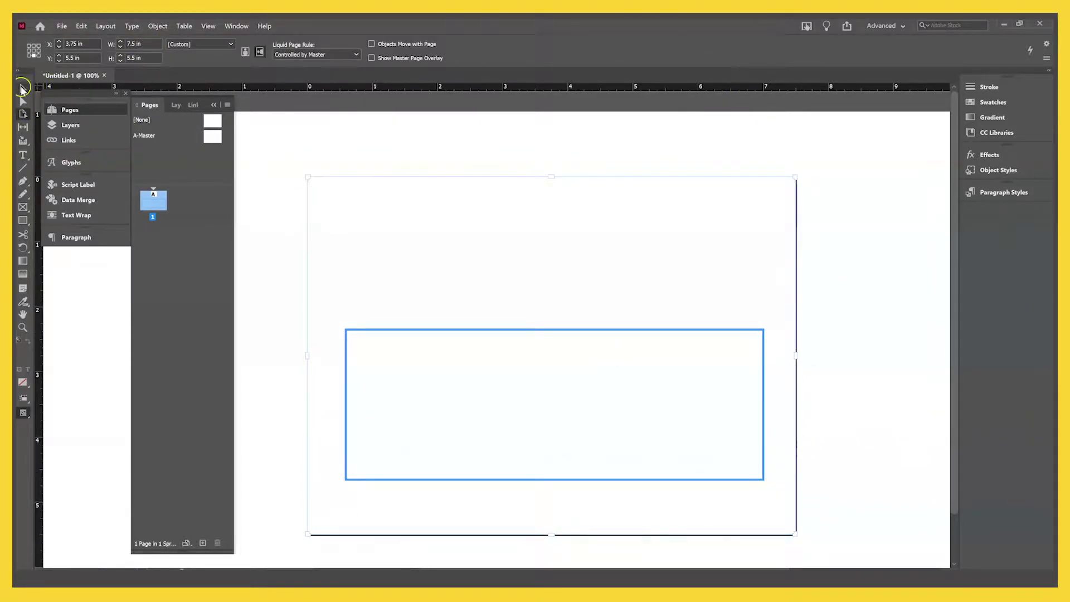
click(23, 88)
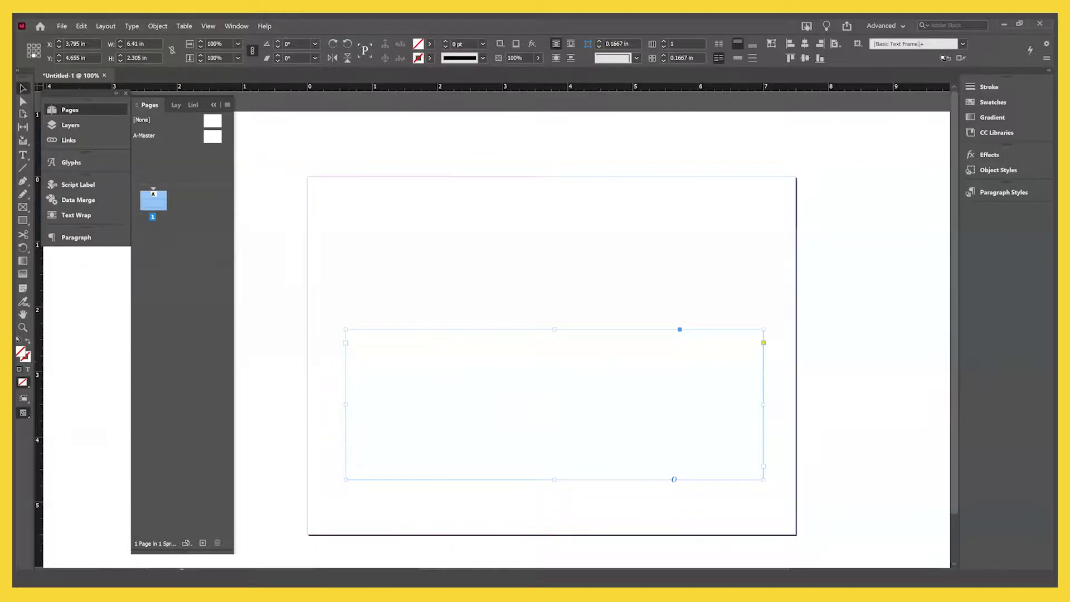
click(429, 522)
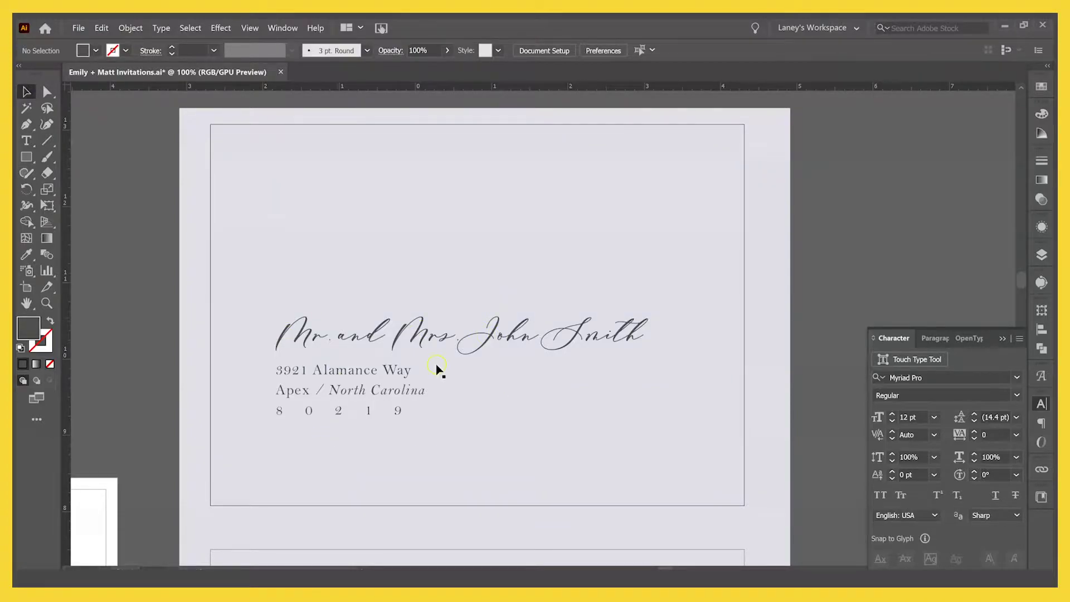
click(26, 157)
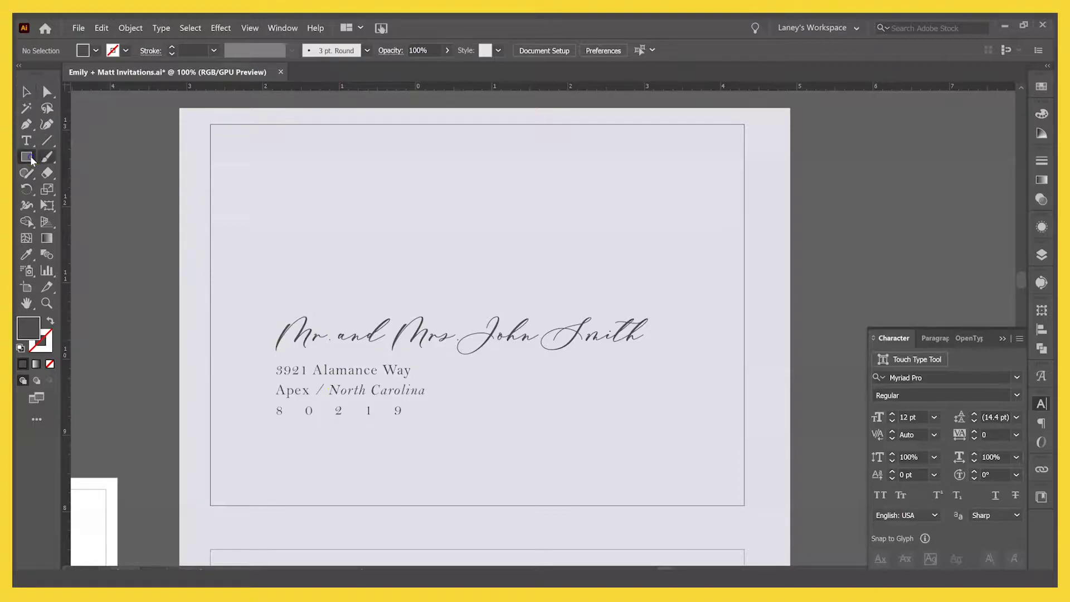
drag(260, 124, 316, 315)
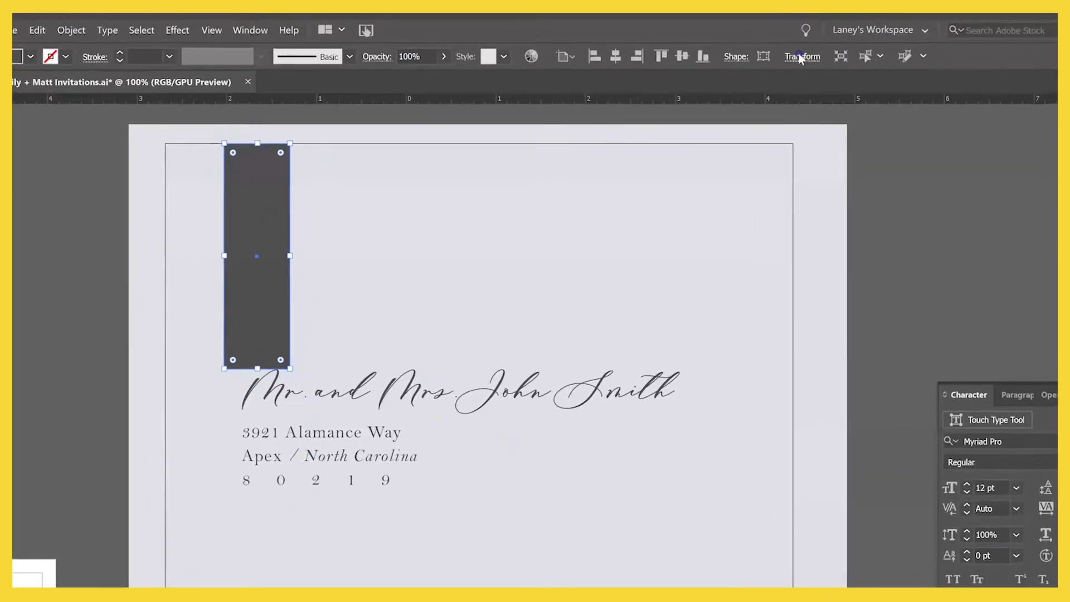
click(800, 57)
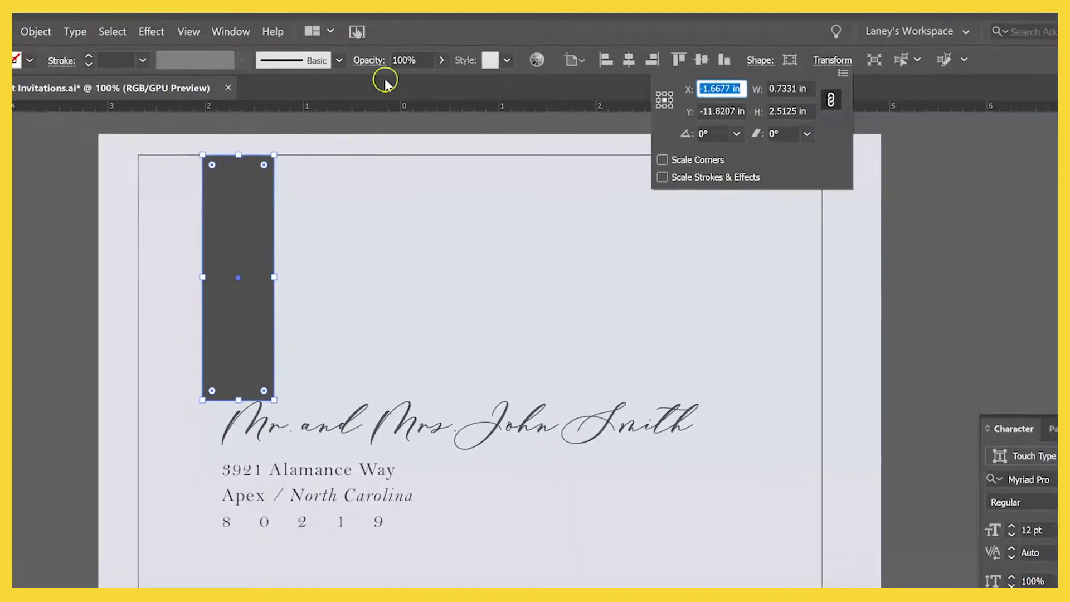
key(Escape)
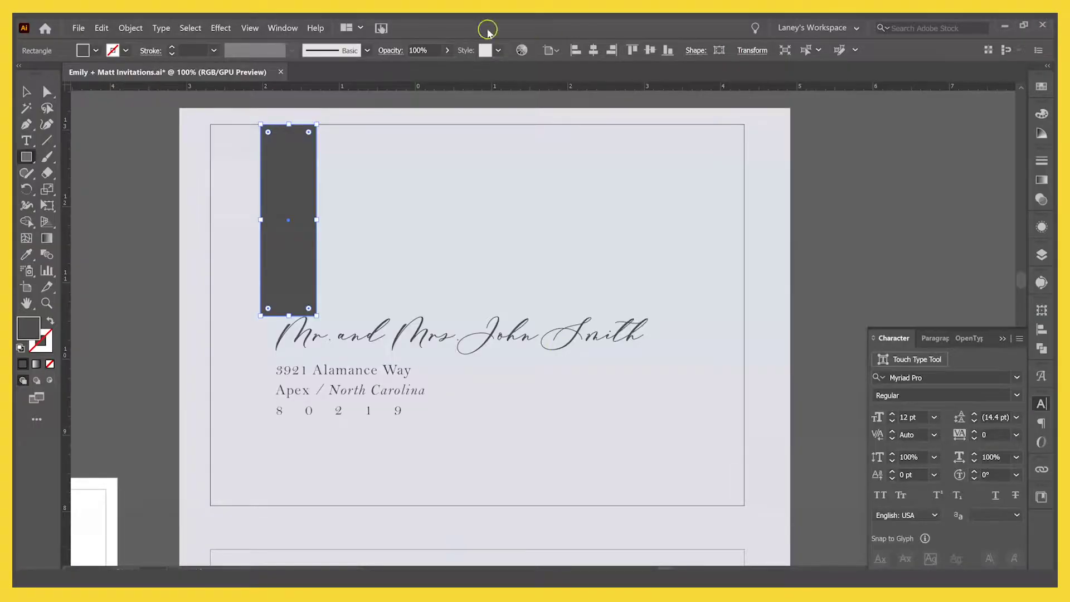
key(v)
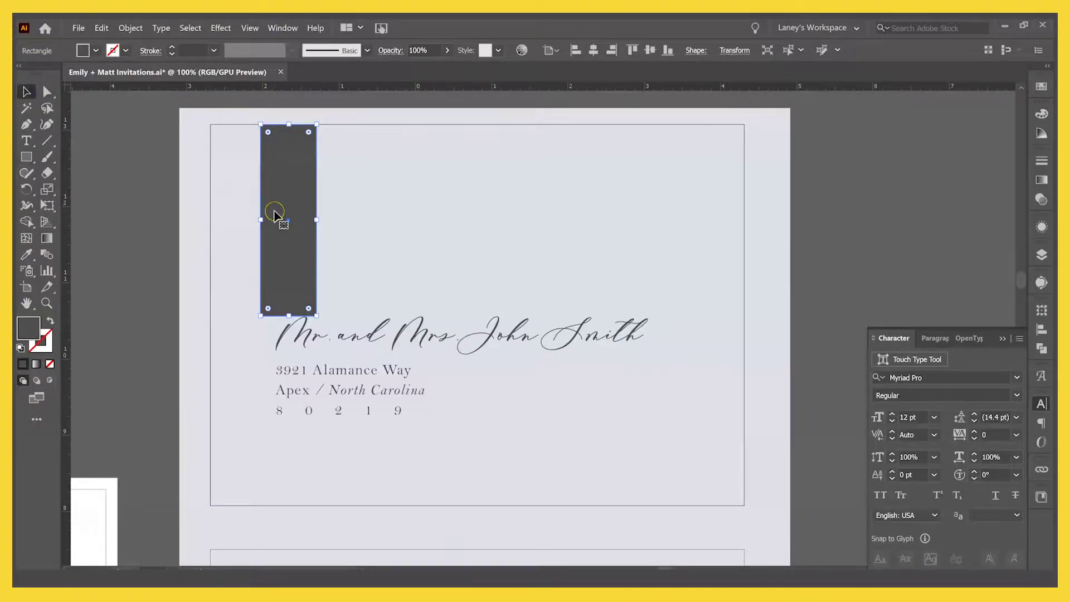
key(Delete)
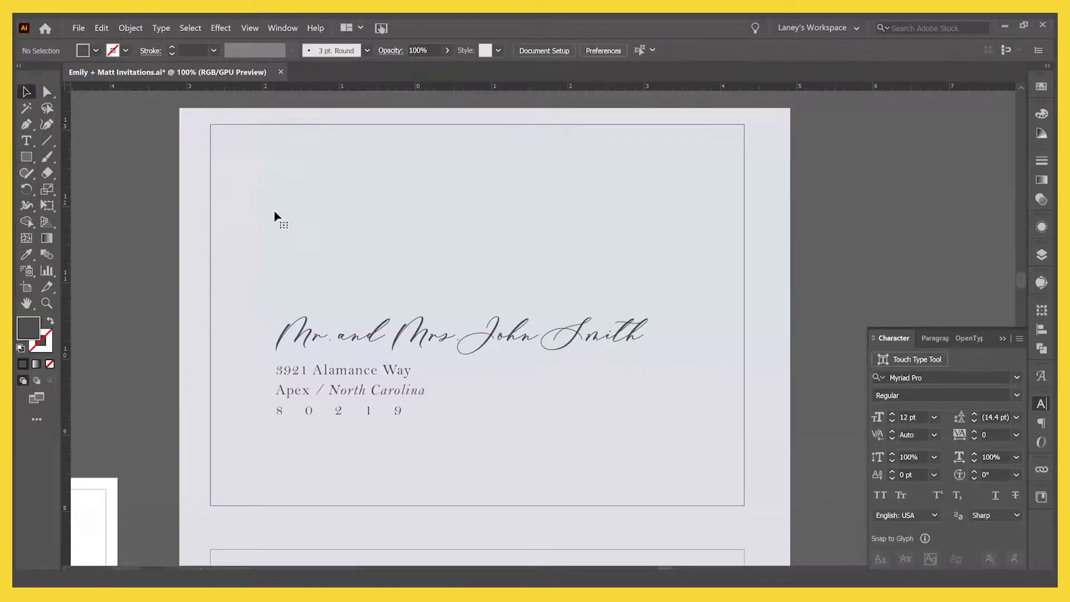
click(501, 355)
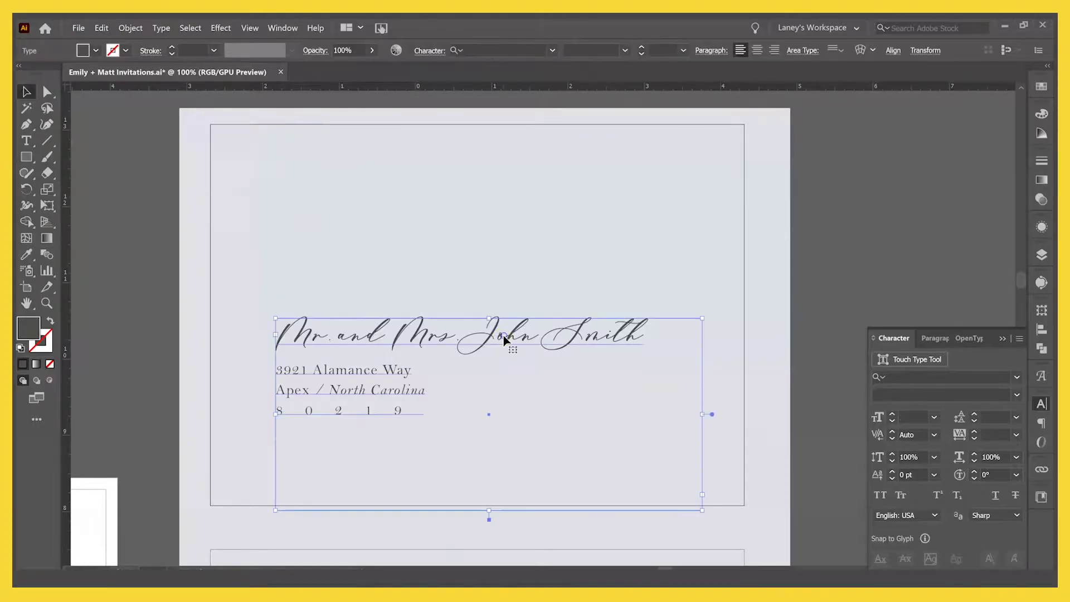
Reduce the script name line in the mockup from 32 pt to 29 pt.
double_click(433, 338)
triple_click(434, 339)
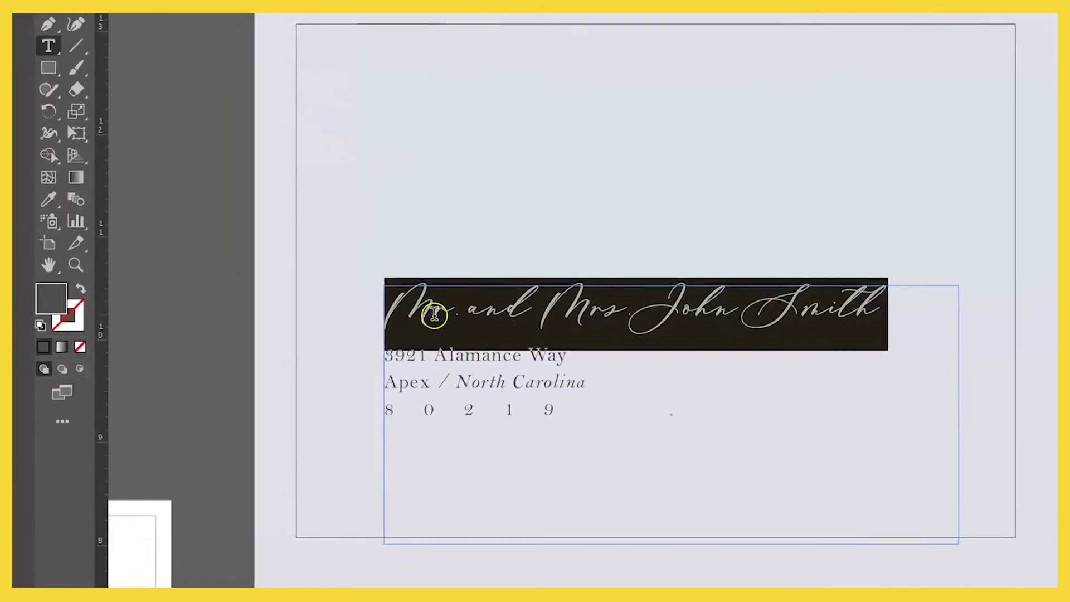
double_click(50, 298)
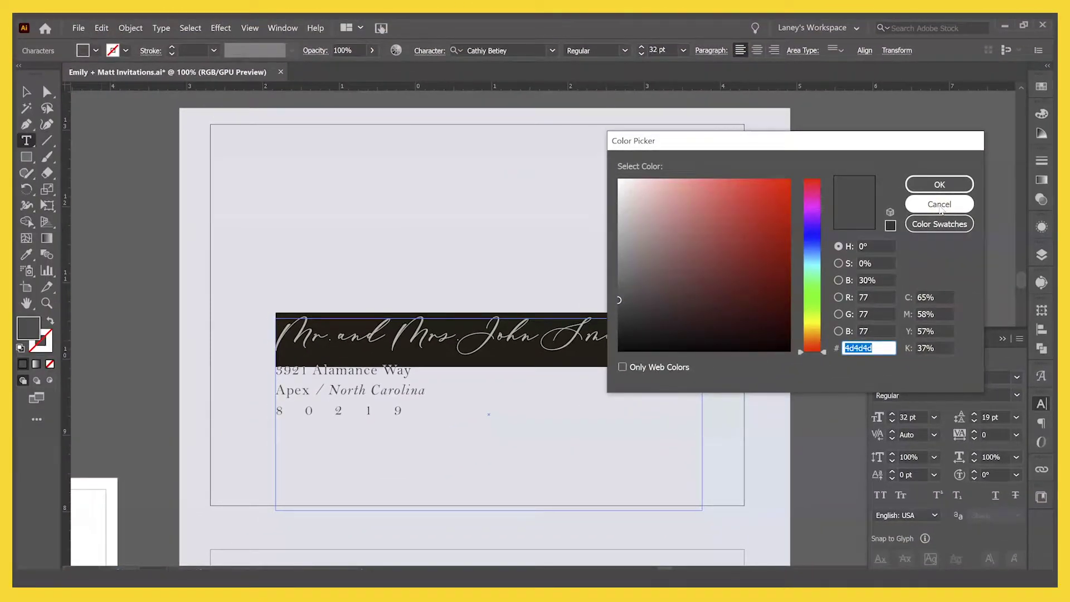
click(940, 204)
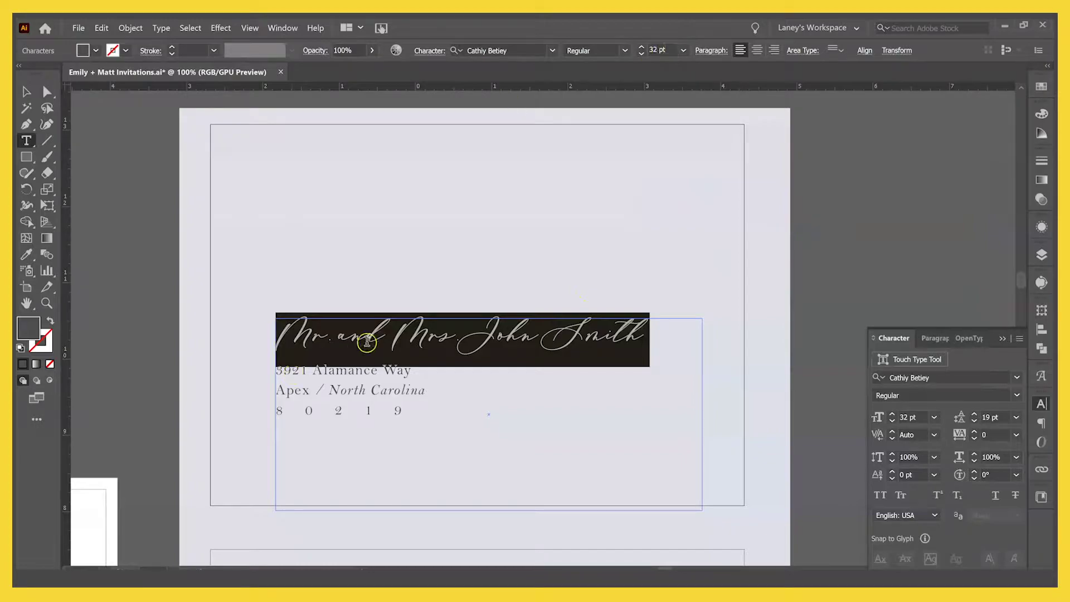
click(381, 334)
click(644, 56)
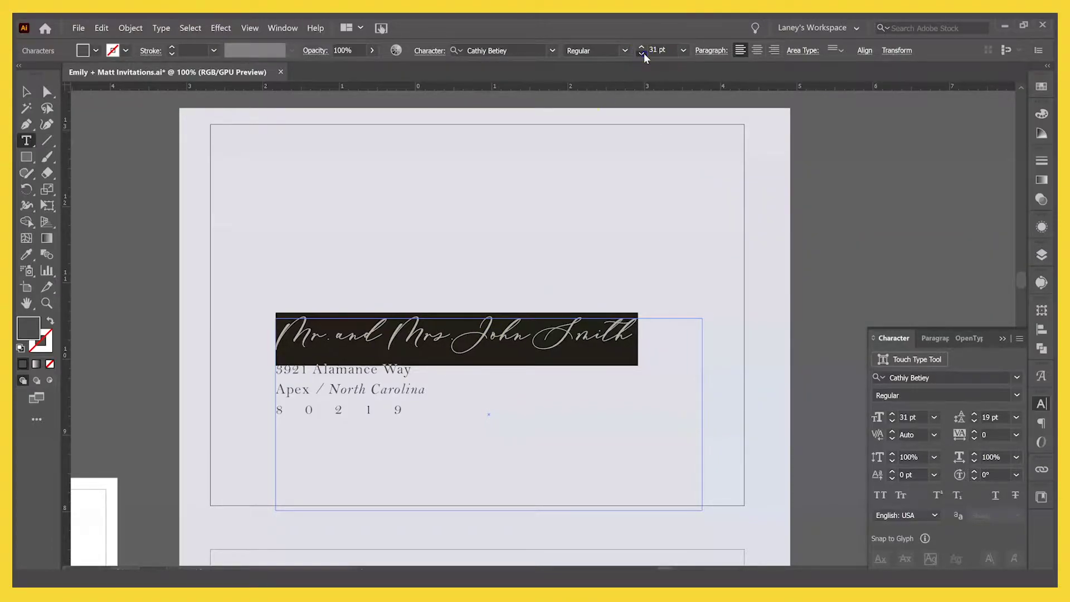
click(644, 55)
click(644, 56)
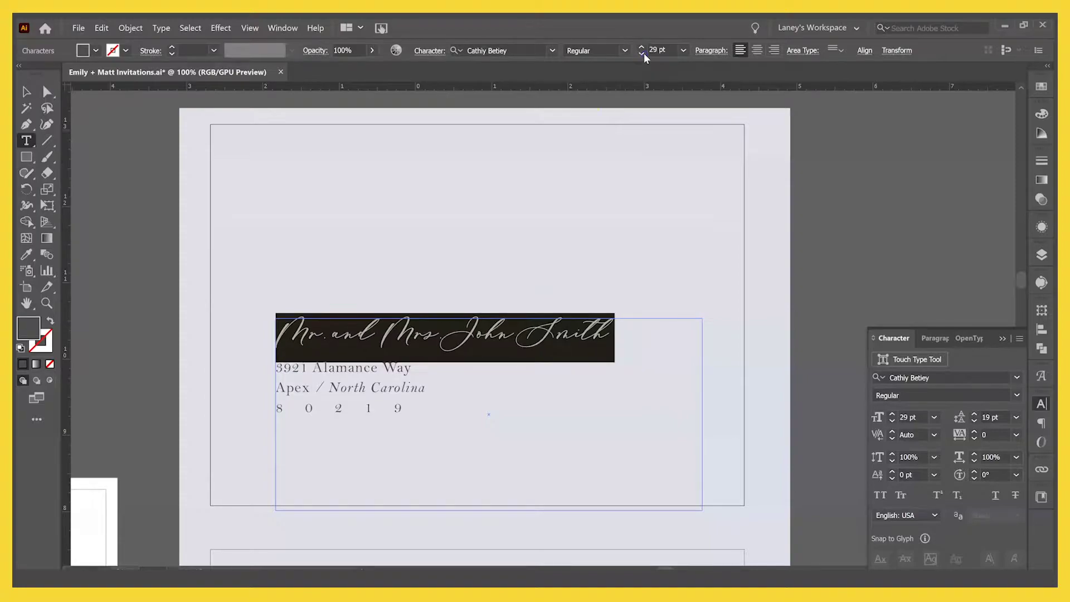
click(544, 338)
Inspect the 14 pt Bell MT address lines and the 1500-tracked ZIP line.
click(298, 369)
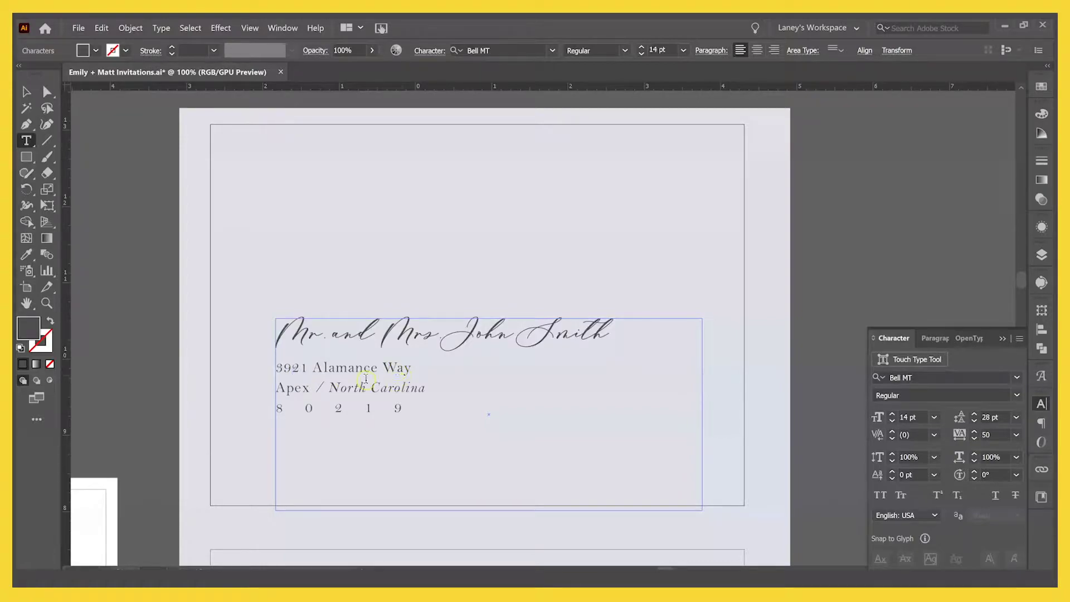
drag(275, 369, 439, 386)
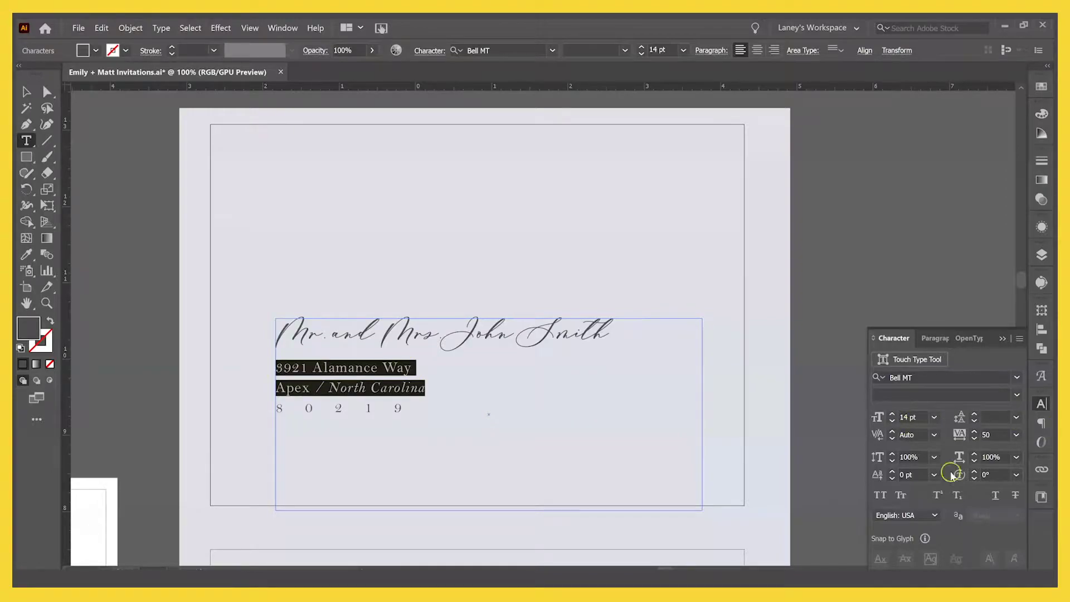
triple_click(403, 414)
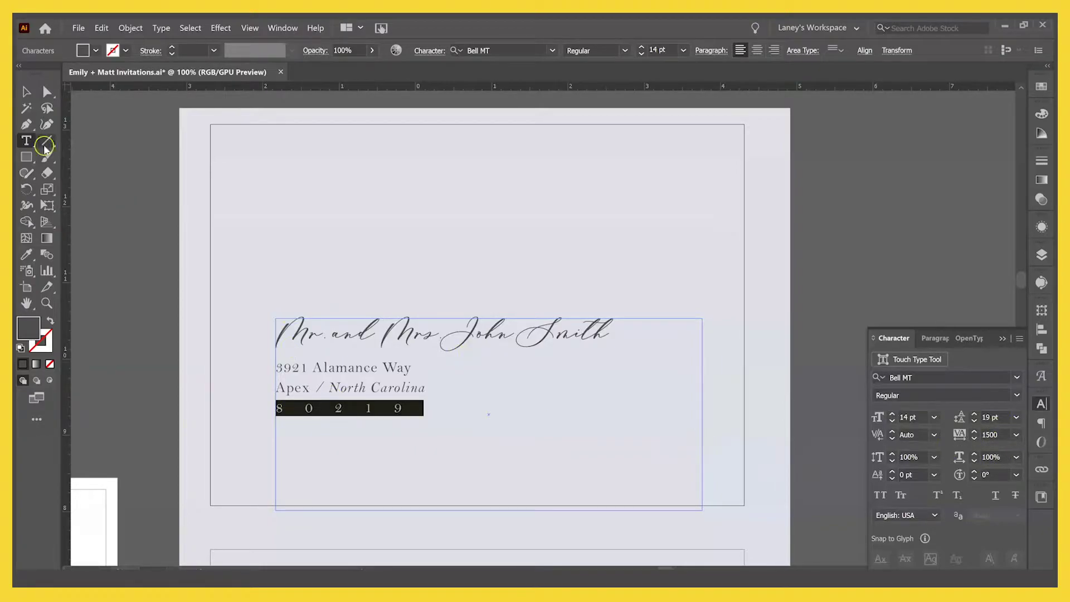
click(26, 90)
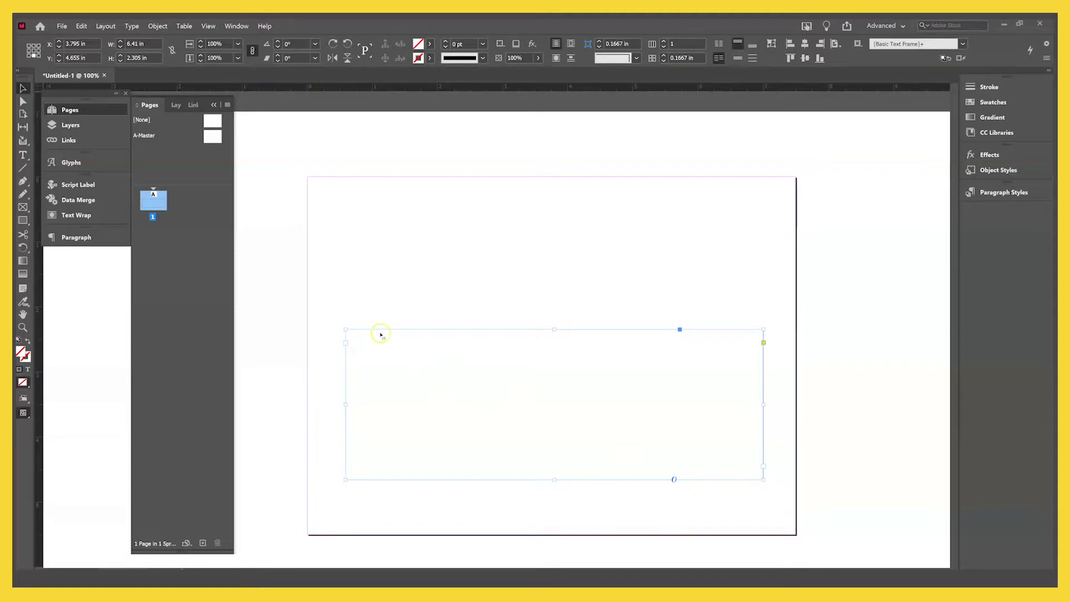
Set Sheet 1 (1) CSV as the Data Merge source and insert the <<Name on Envelope>> field.
double_click(381, 334)
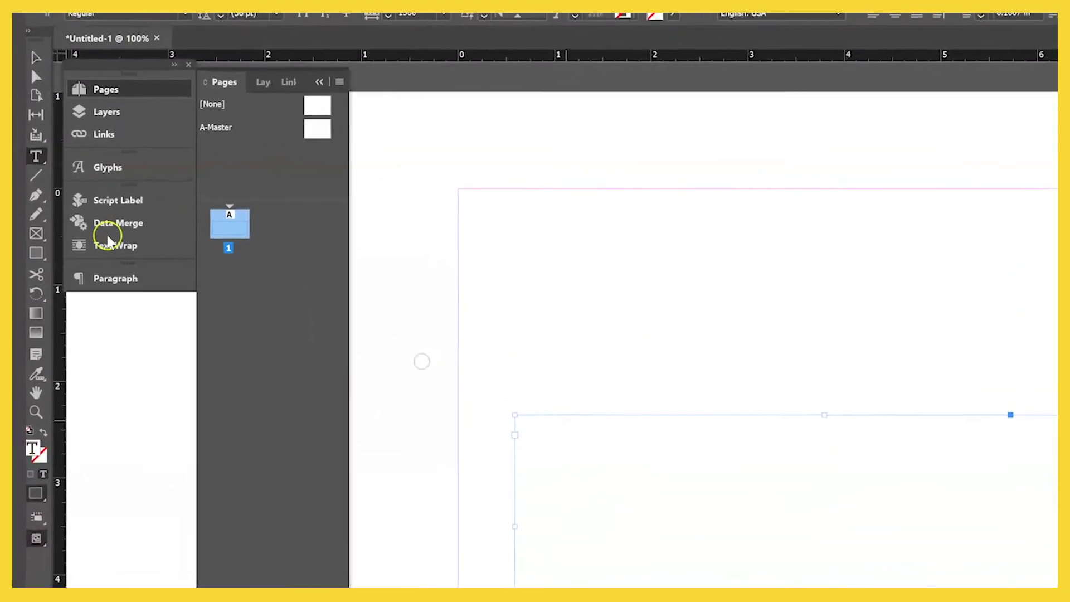
click(108, 234)
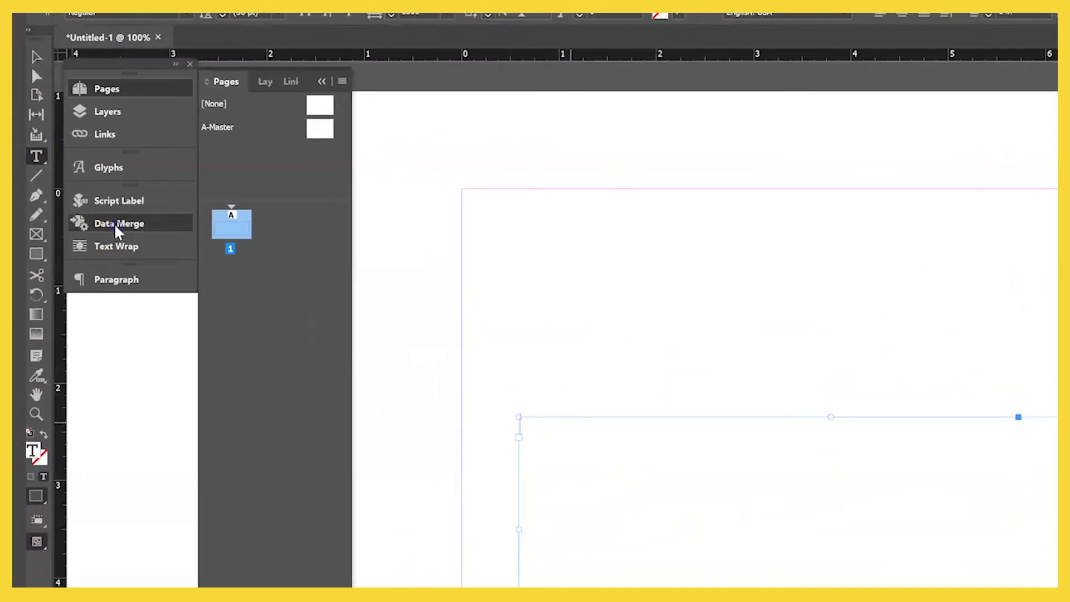
click(139, 226)
click(148, 228)
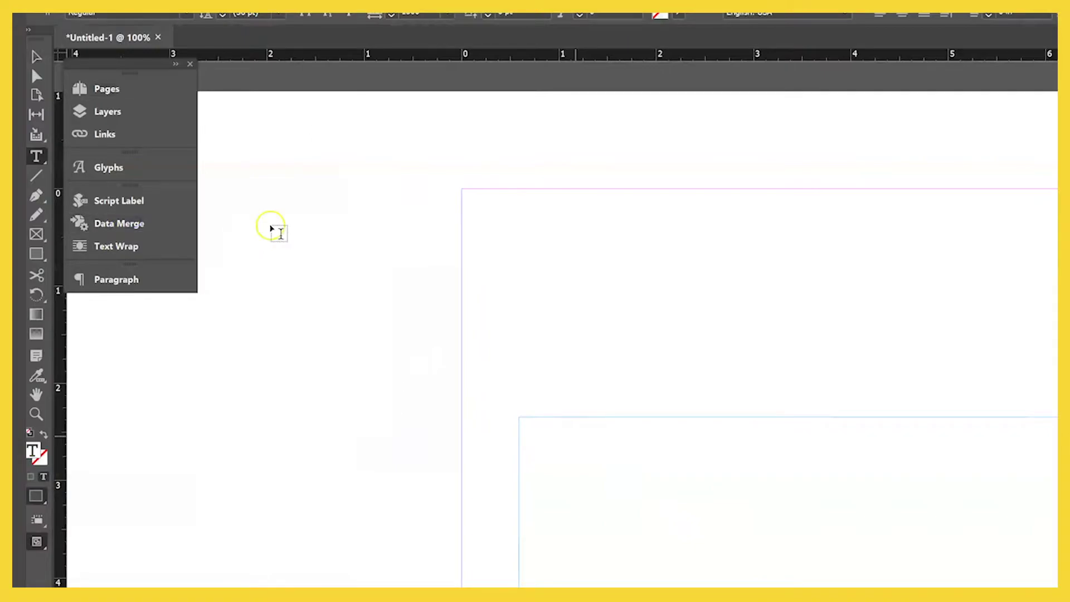
click(168, 223)
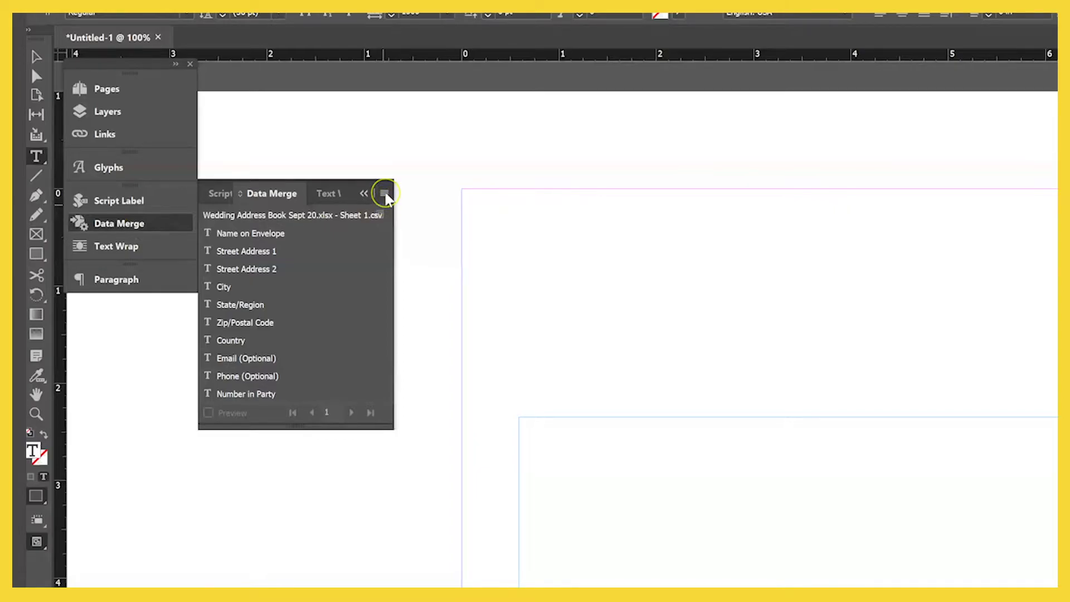
click(385, 194)
click(427, 197)
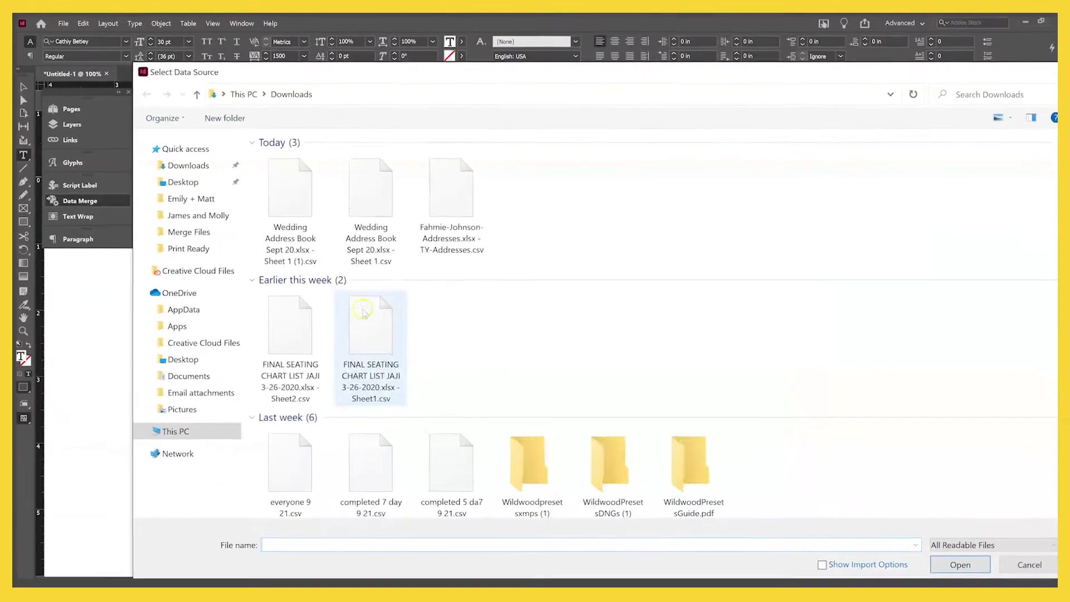
click(290, 191)
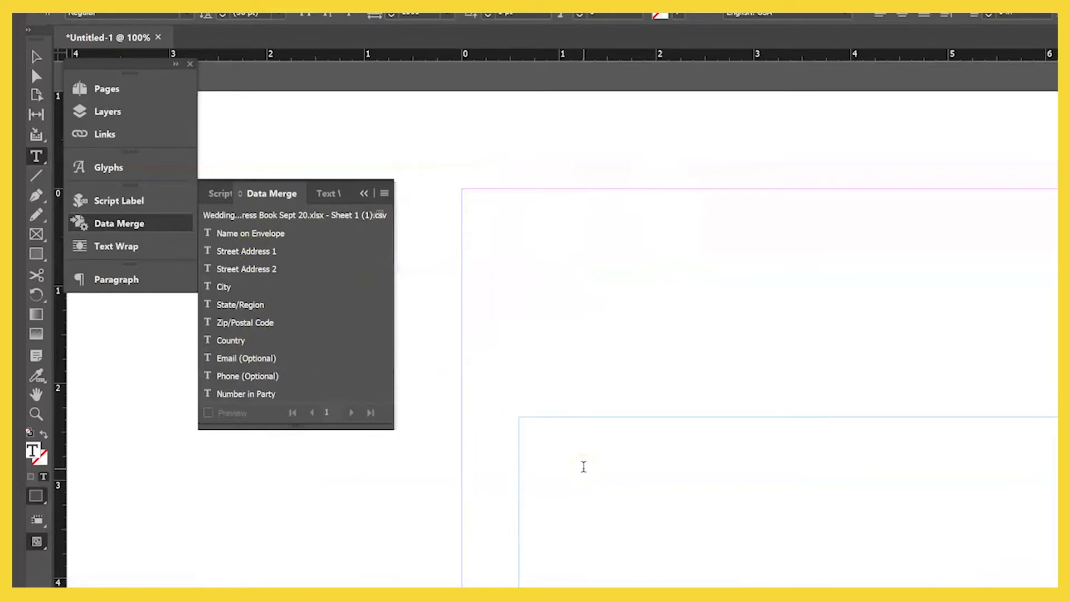
click(254, 234)
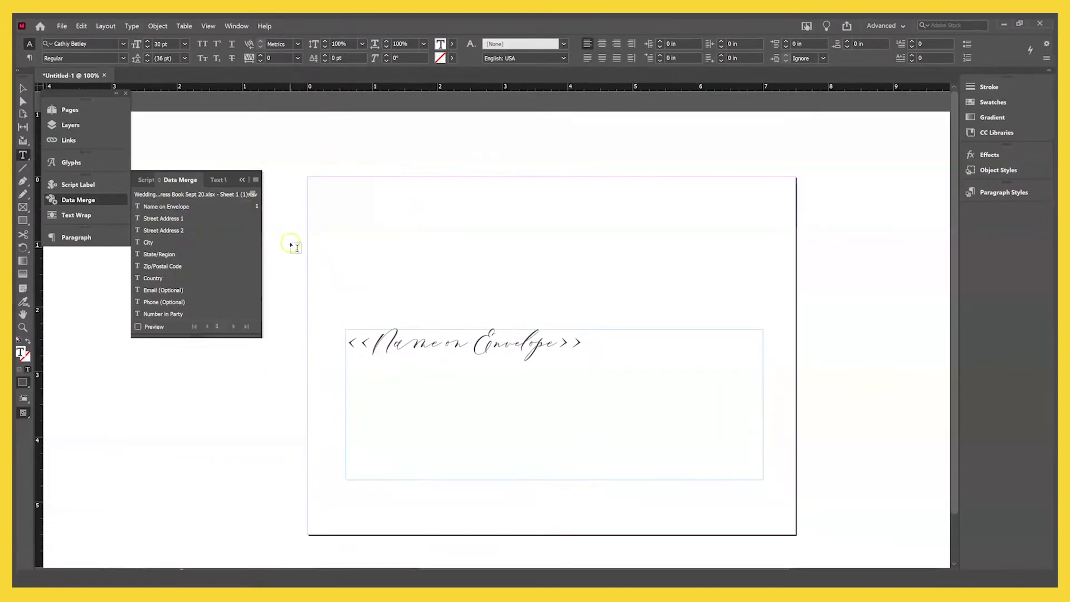
Insert Street Address 1, Street Address 2, City / State/Region and Zip/Postal Code fields below the name.
click(185, 221)
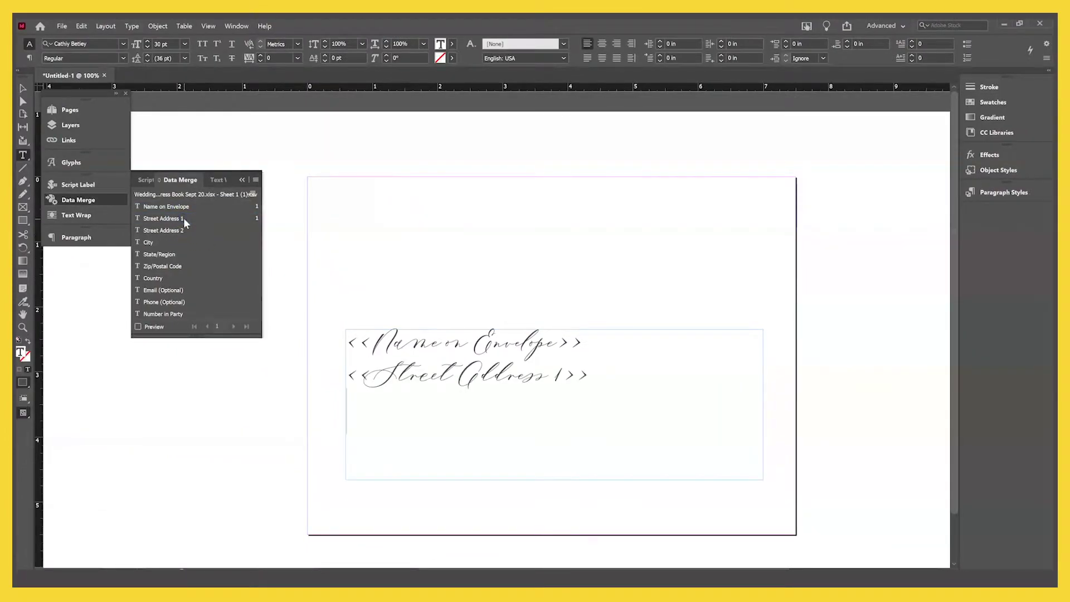
click(184, 230)
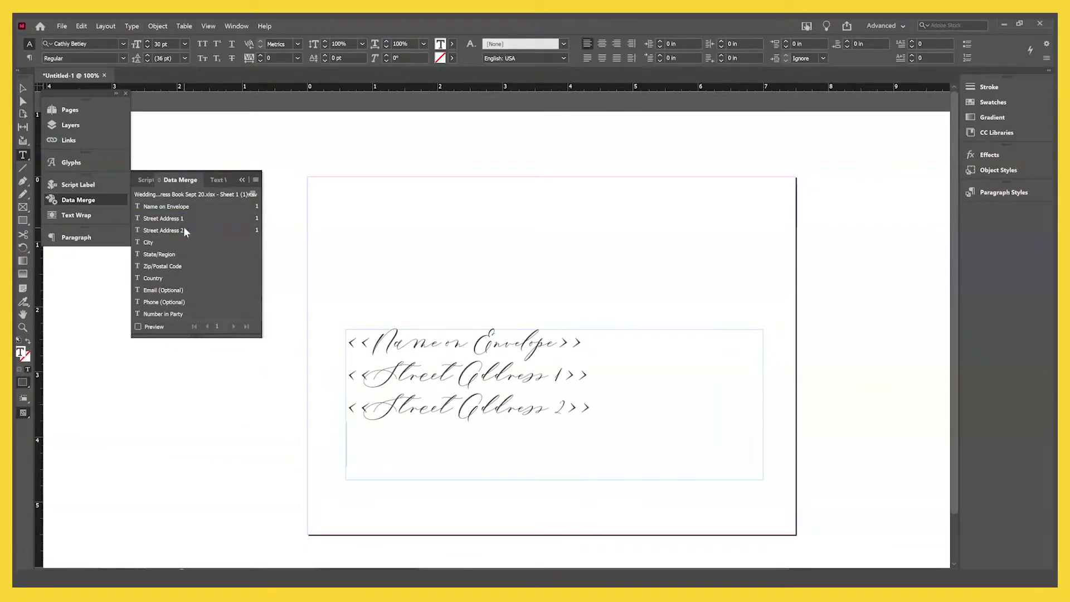
click(181, 242)
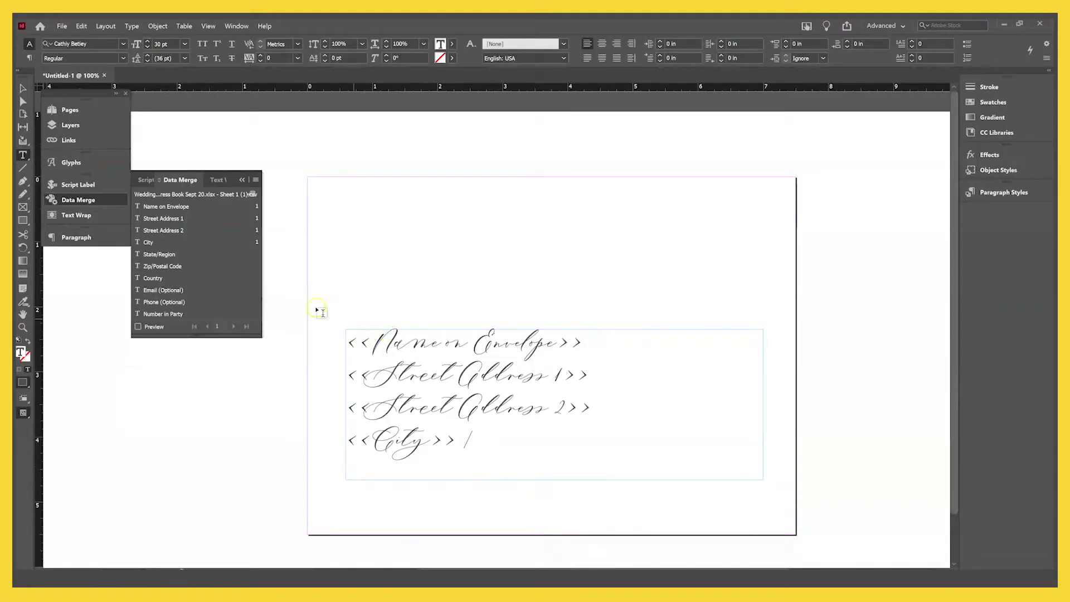
click(178, 254)
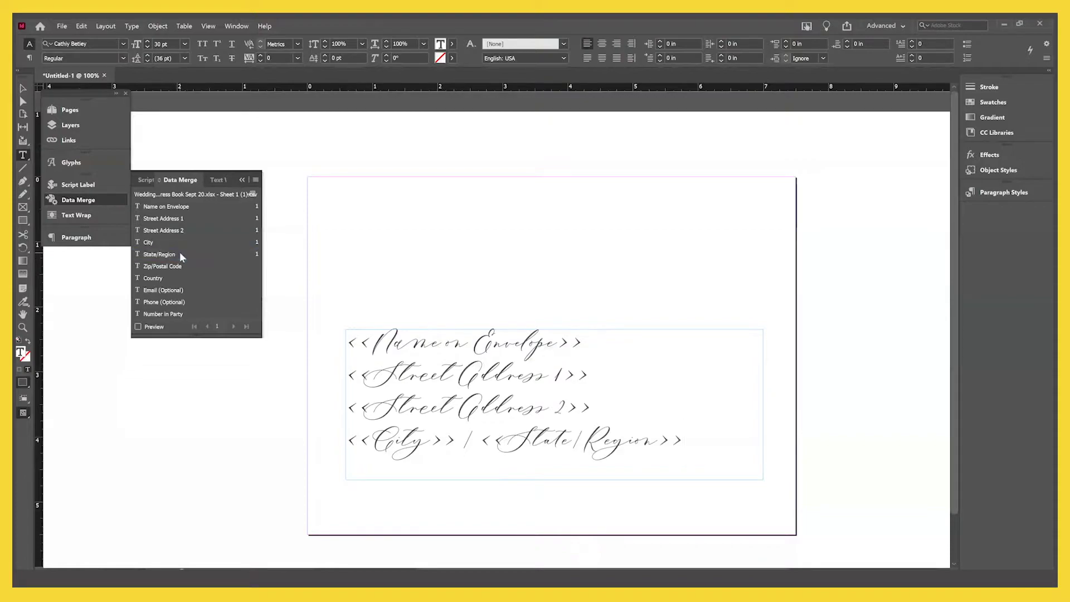
click(179, 267)
click(592, 432)
Set all the frame's text to Bell MT Regular, 14 pt, with 50 tracking.
triple_click(386, 357)
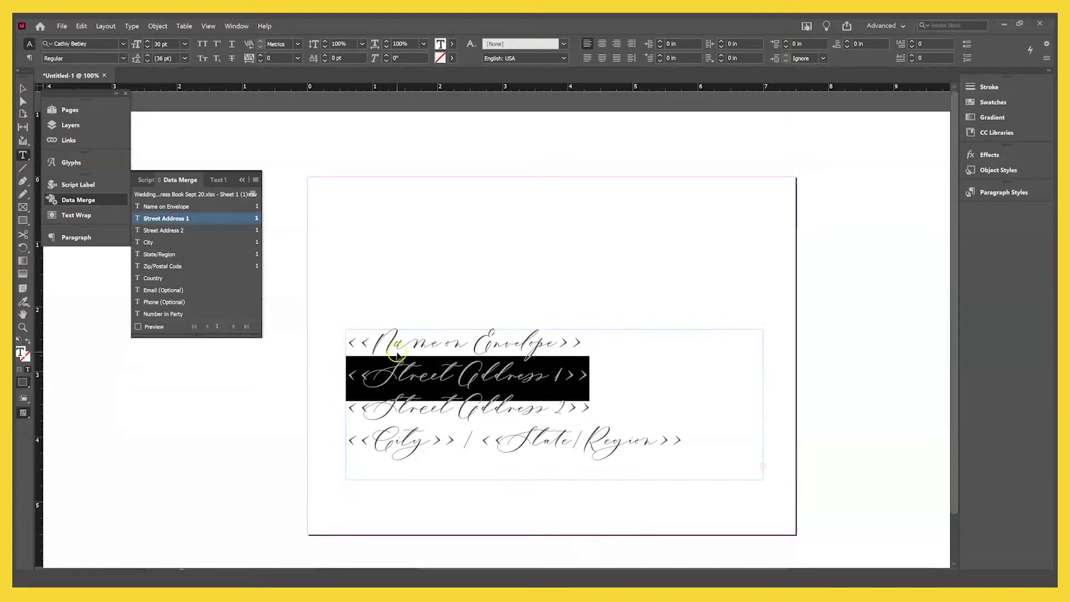
key(ctrl+a)
click(100, 44)
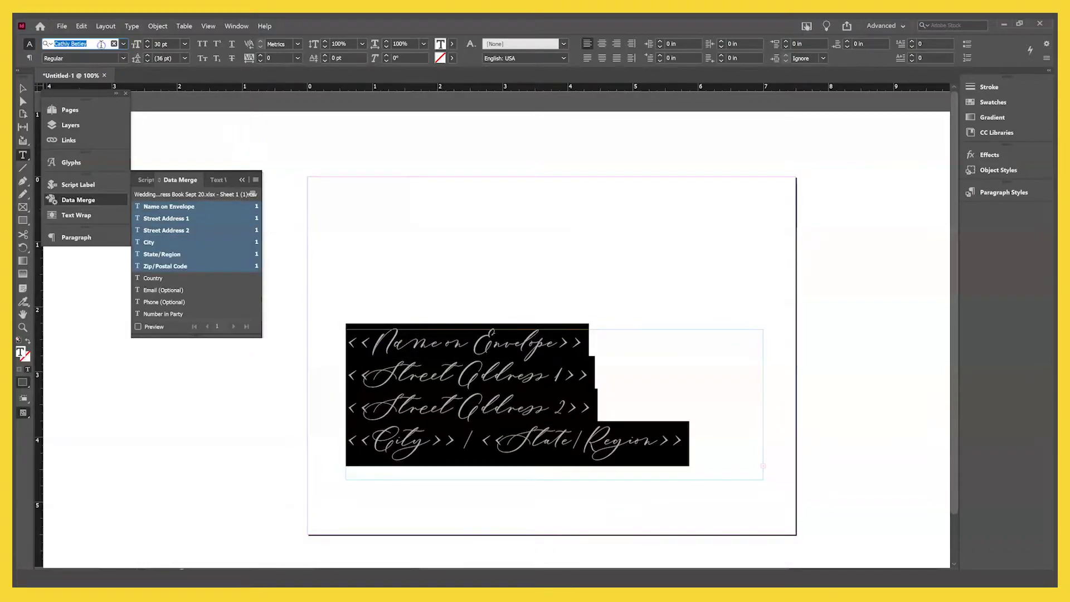
text(bell)
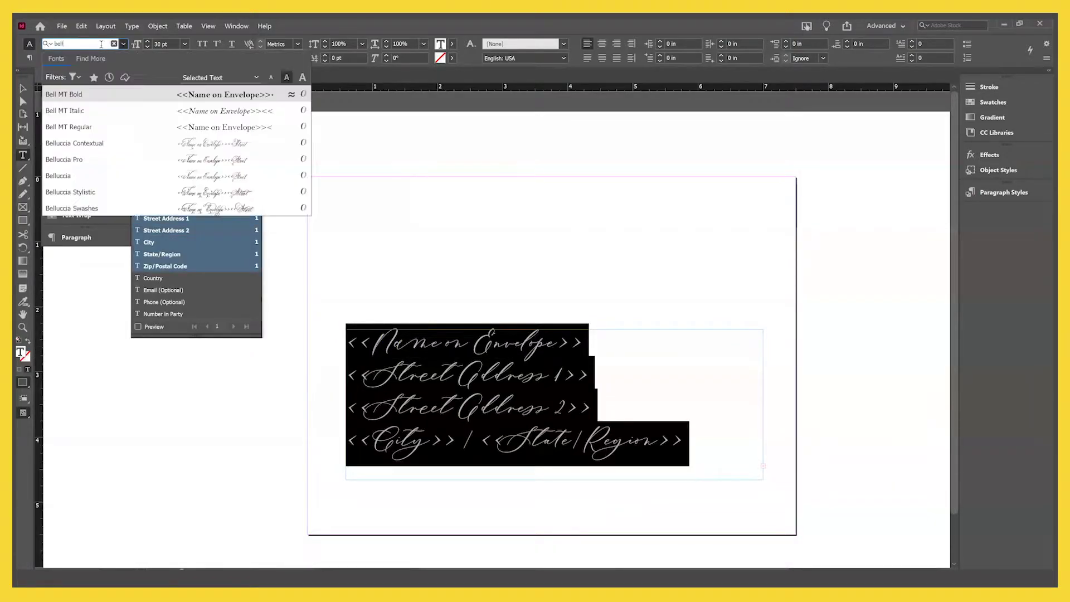
click(137, 126)
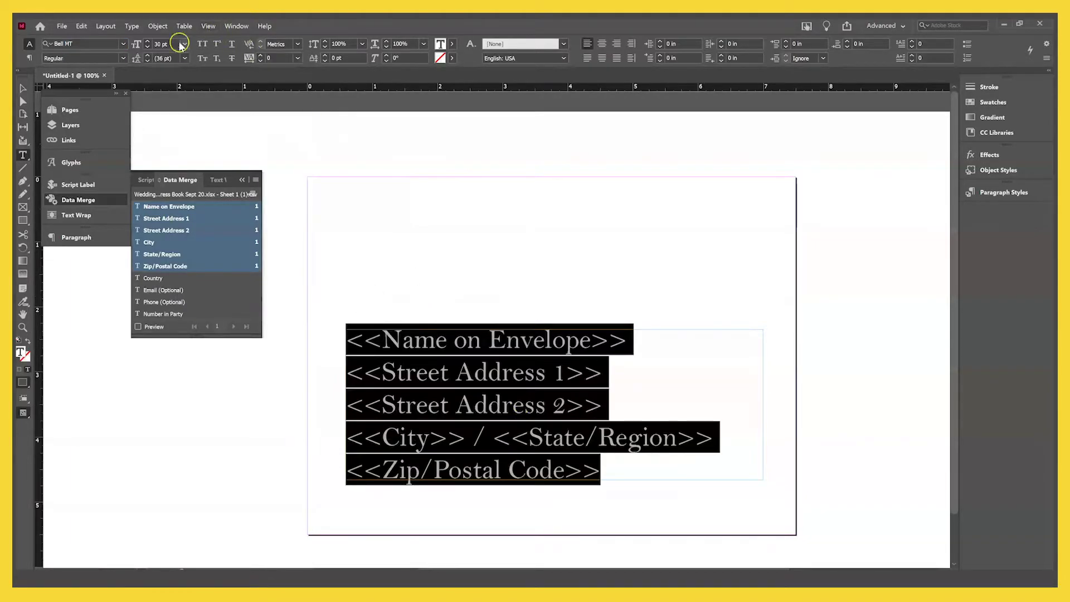
click(147, 47)
click(147, 47)
click(148, 47)
click(147, 47)
click(147, 46)
click(147, 46)
click(148, 46)
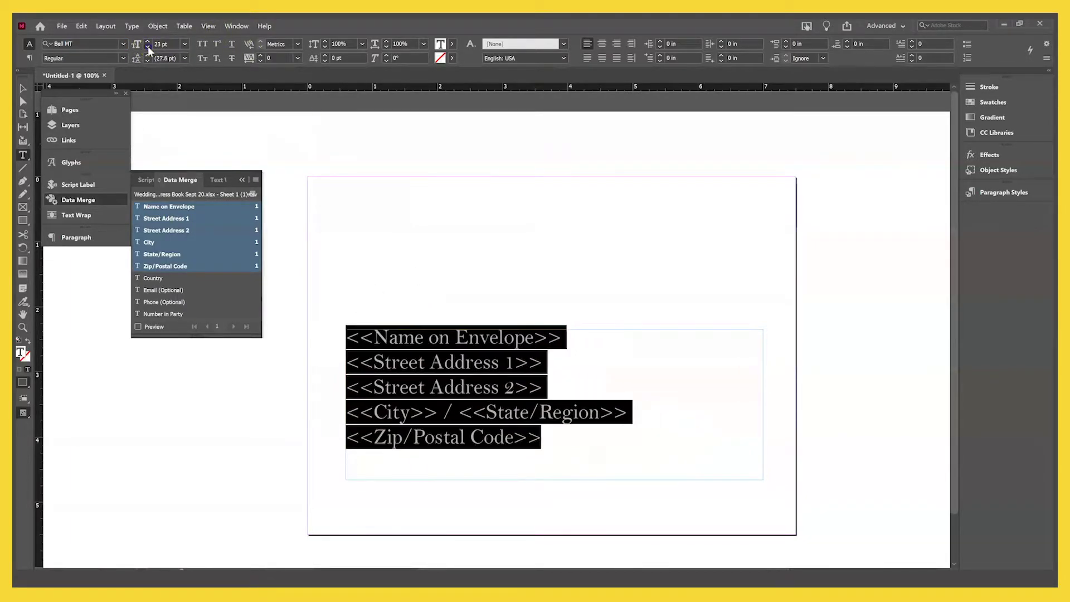
click(147, 47)
click(148, 47)
click(147, 47)
click(148, 47)
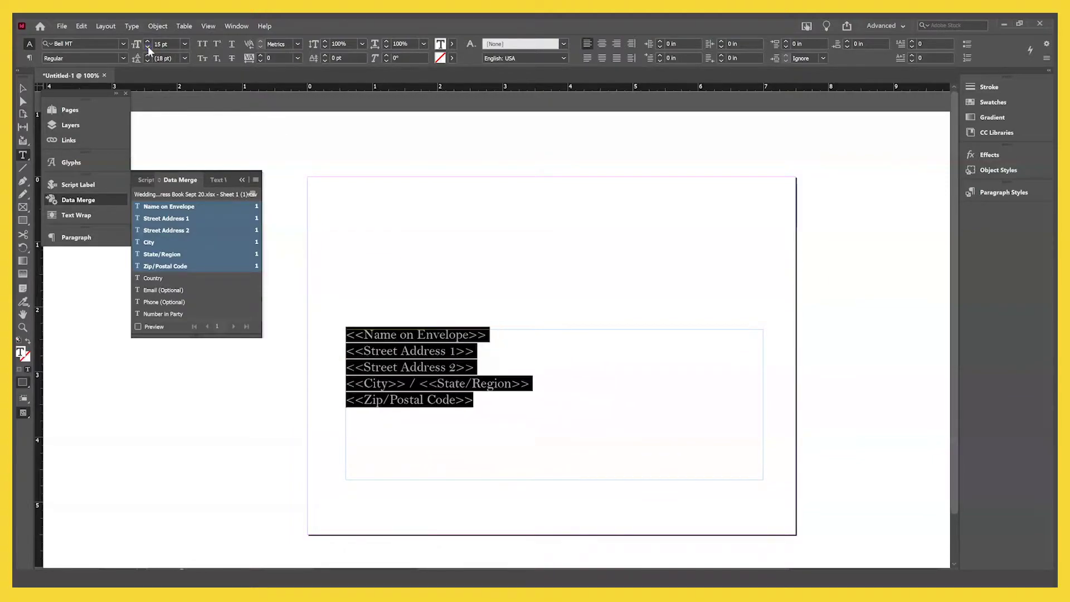
click(148, 47)
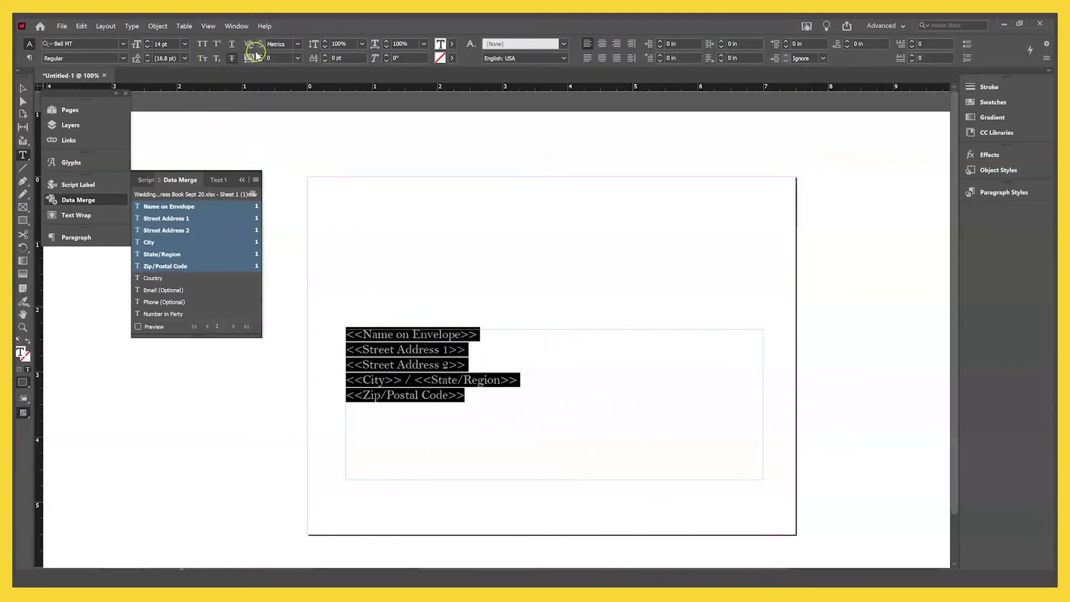
click(295, 60)
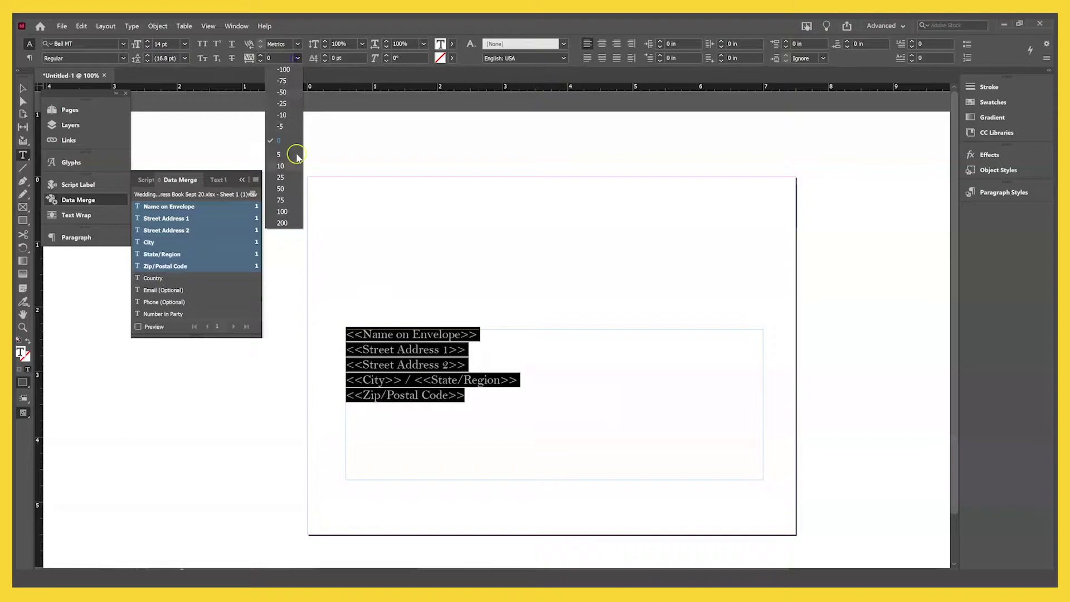
click(289, 190)
Give the Zip/Postal Code line 1500 tracking and make <<State/Region>> italic.
triple_click(397, 349)
triple_click(416, 395)
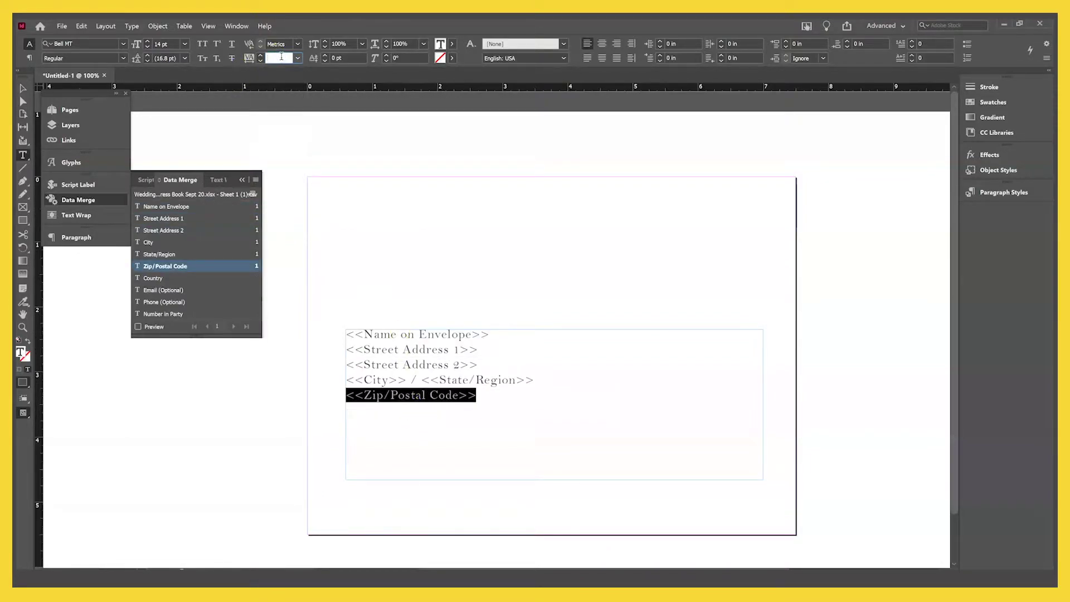
text(1500)
key(Return)
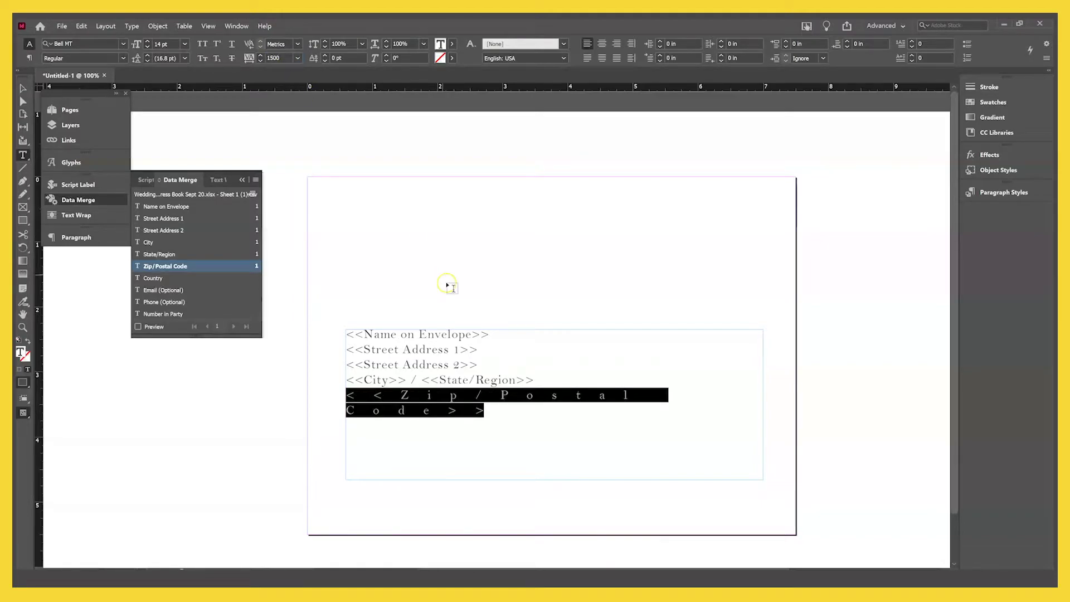
double_click(474, 380)
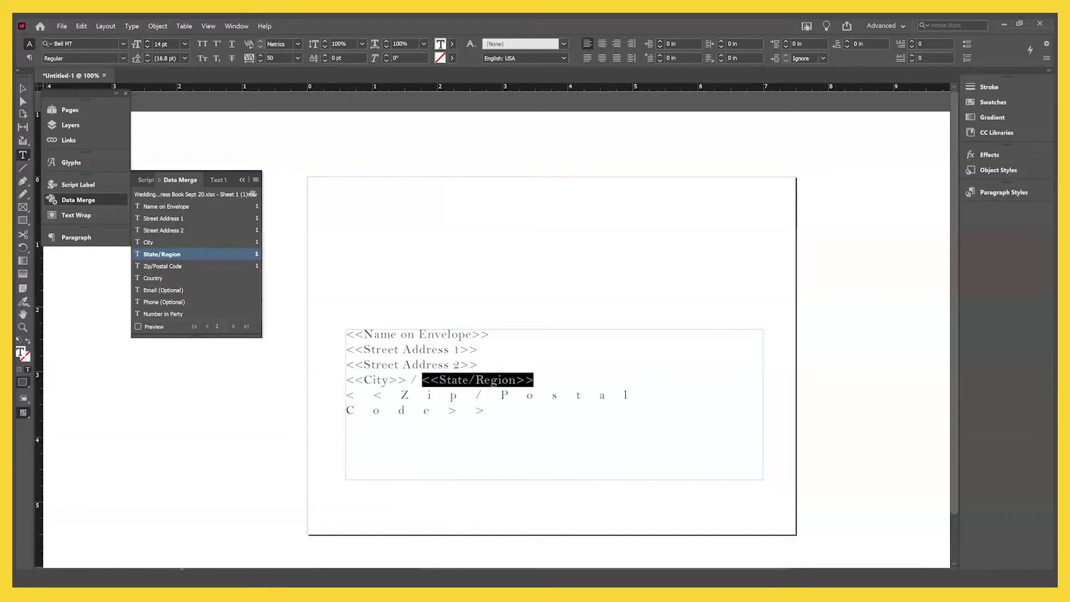
click(123, 58)
click(87, 79)
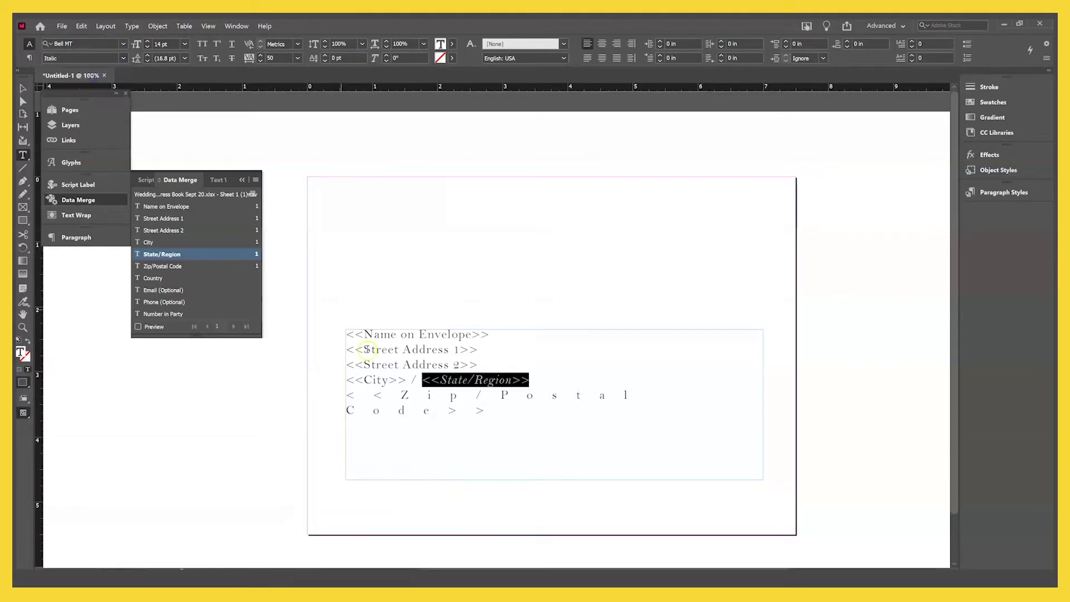
double_click(376, 380)
drag(490, 335, 287, 323)
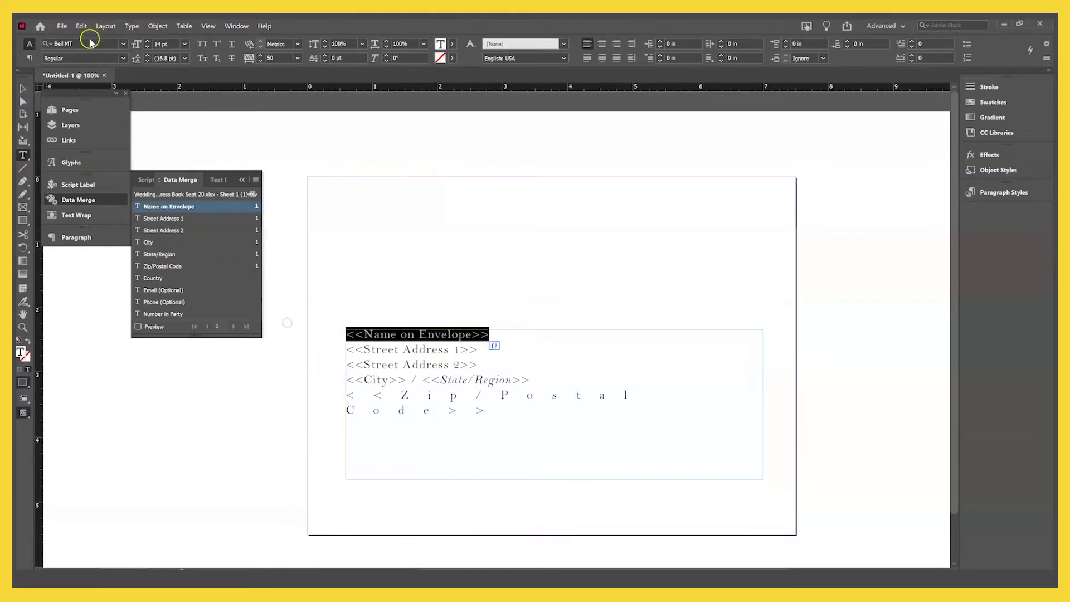
click(89, 42)
text(cath)
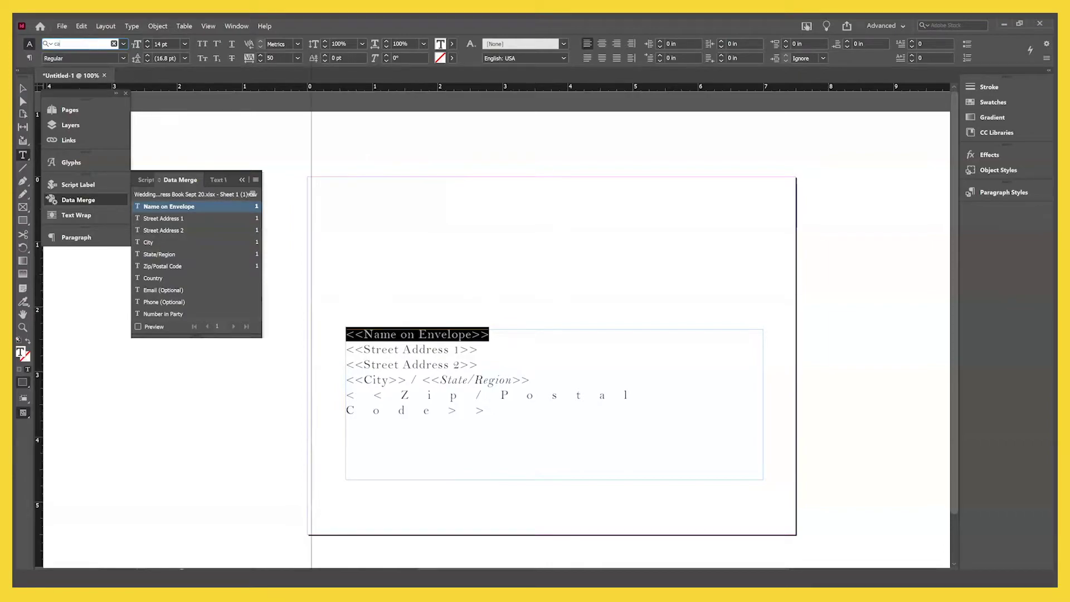
click(105, 95)
click(148, 43)
click(148, 42)
click(148, 43)
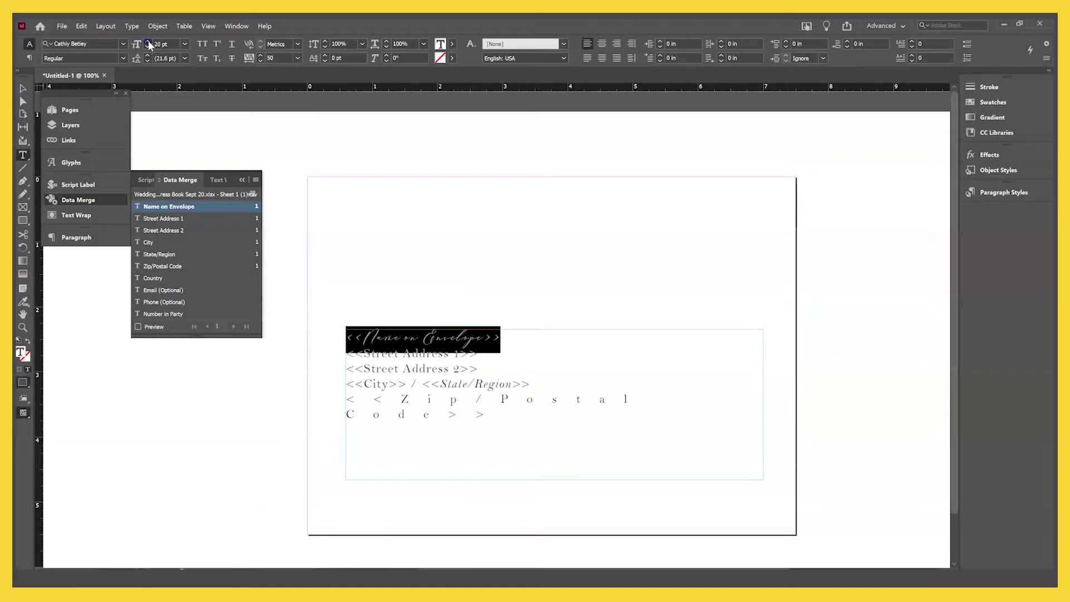
click(148, 40)
click(148, 40)
click(148, 40)
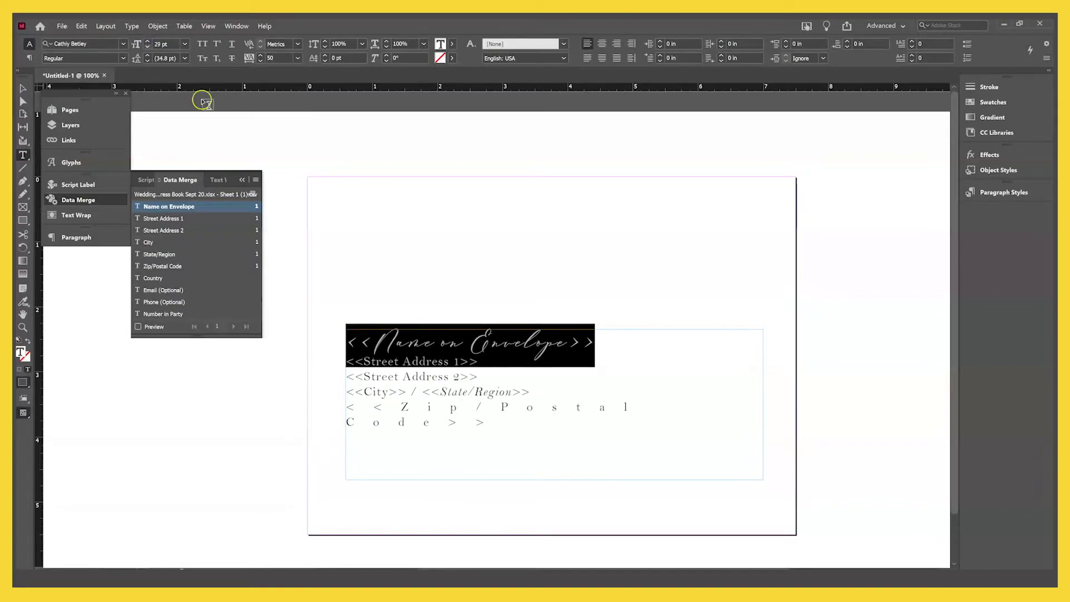
click(374, 377)
Set the address lines' leading to 18 pt.
double_click(374, 377)
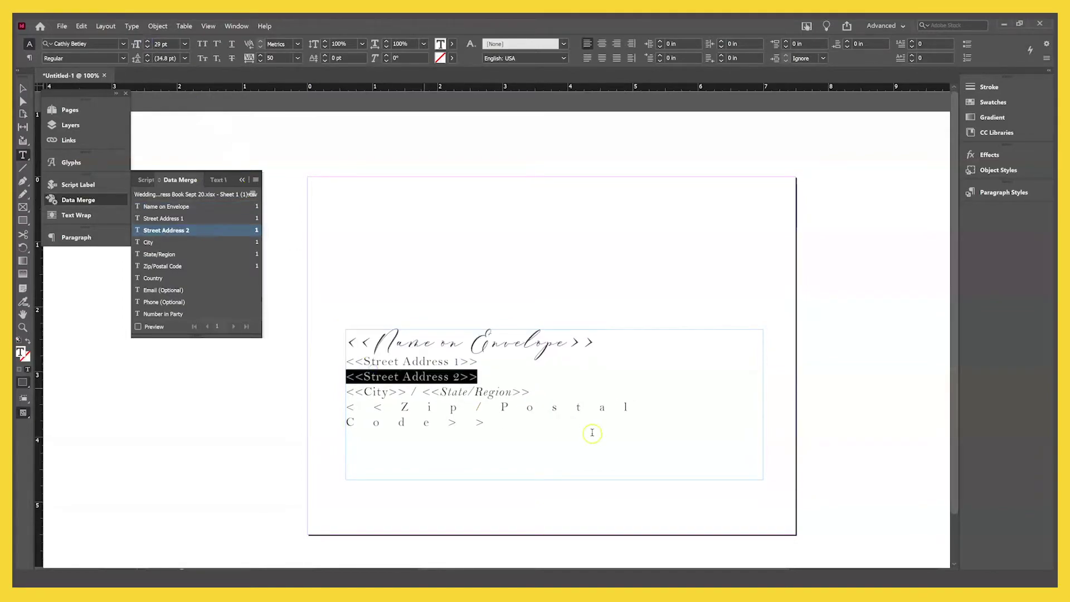
double_click(441, 362)
click(344, 361)
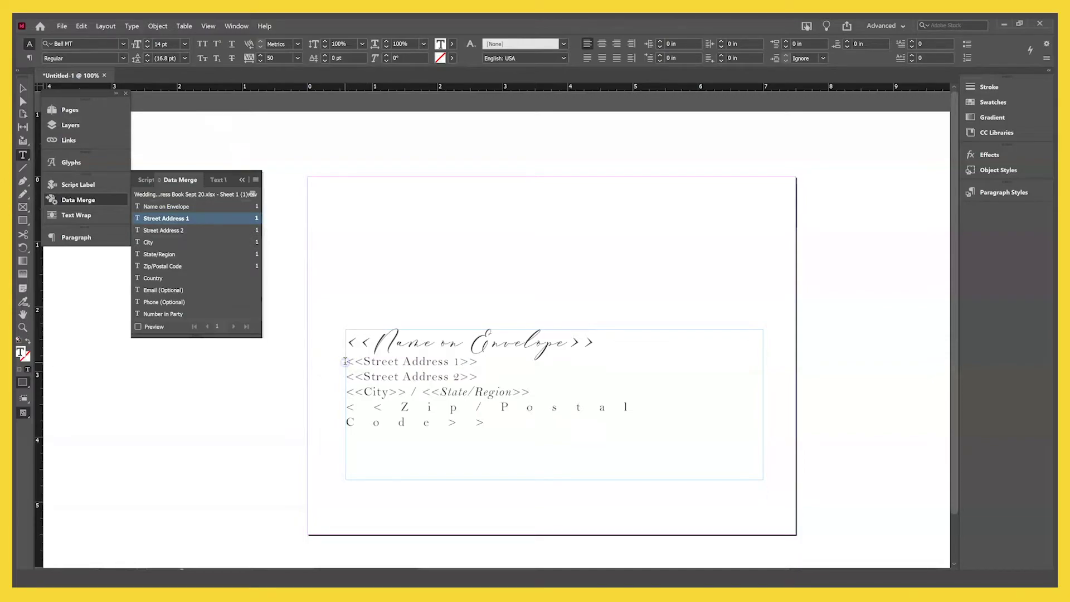
drag(345, 361, 489, 429)
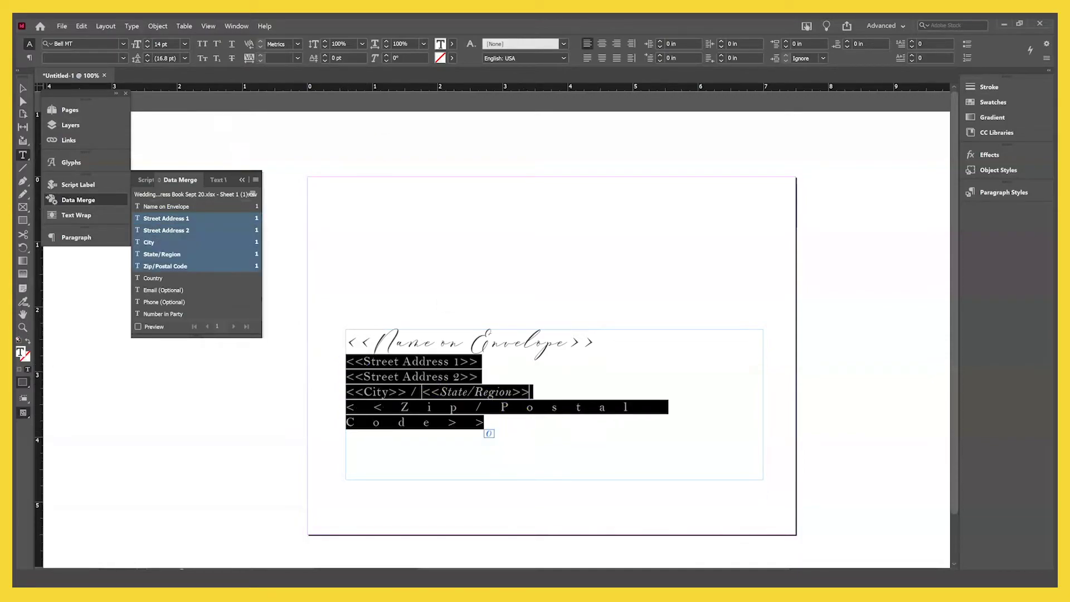
click(148, 55)
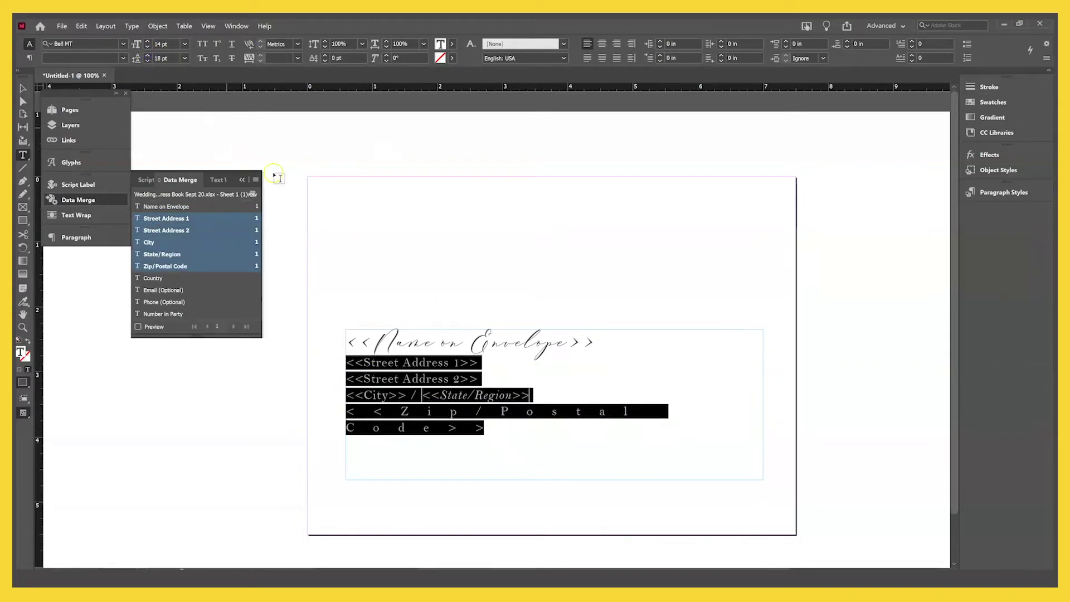
click(403, 391)
Raise the Street Address 1 leading to 28 pt to open space below the name.
double_click(423, 363)
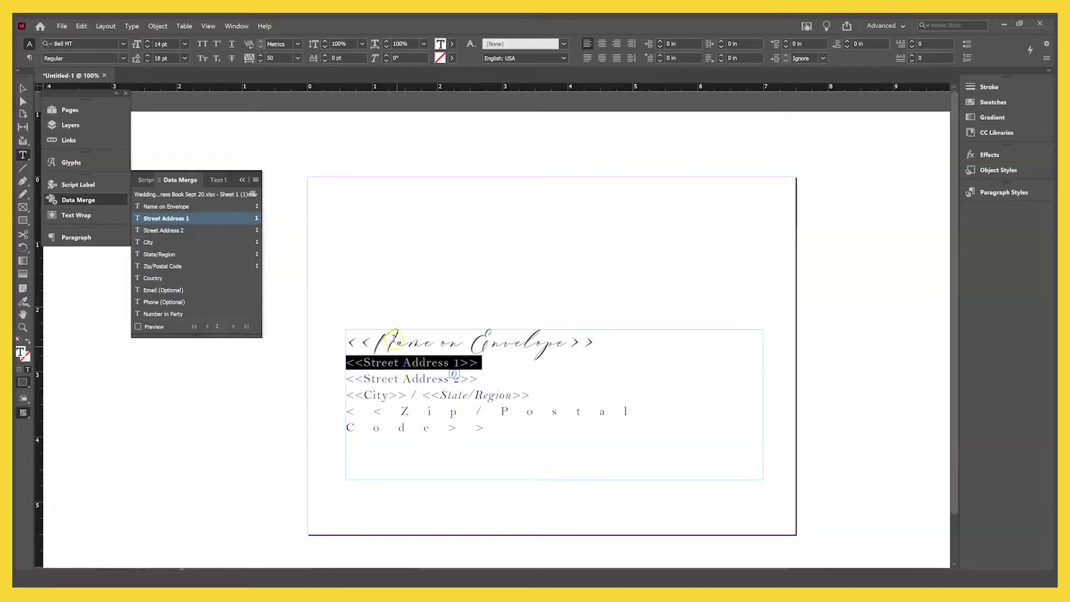
click(149, 55)
click(148, 56)
click(149, 55)
click(148, 55)
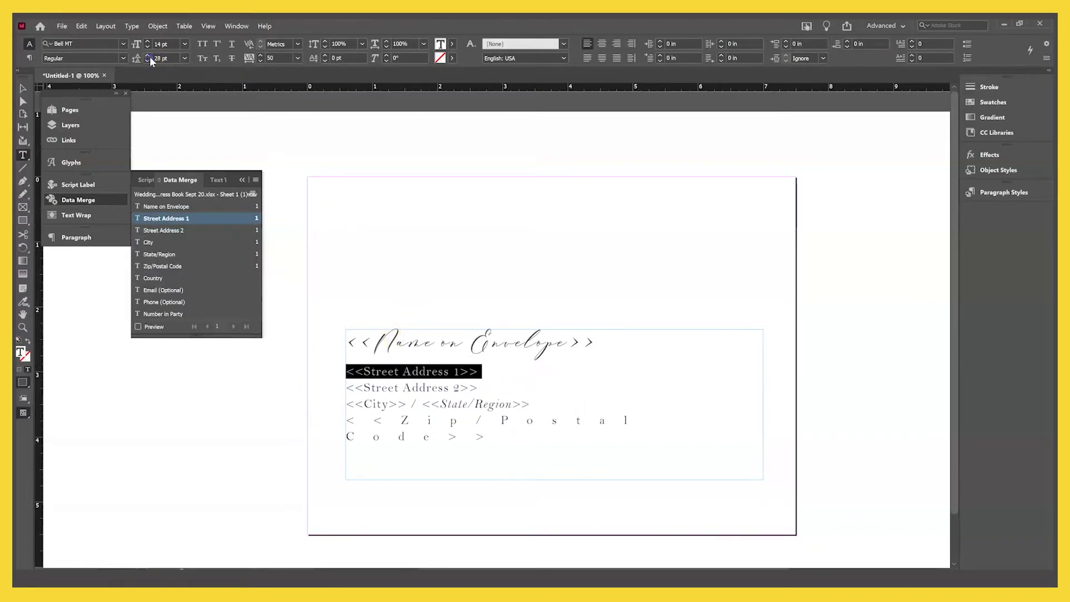
click(333, 352)
double_click(412, 387)
click(583, 447)
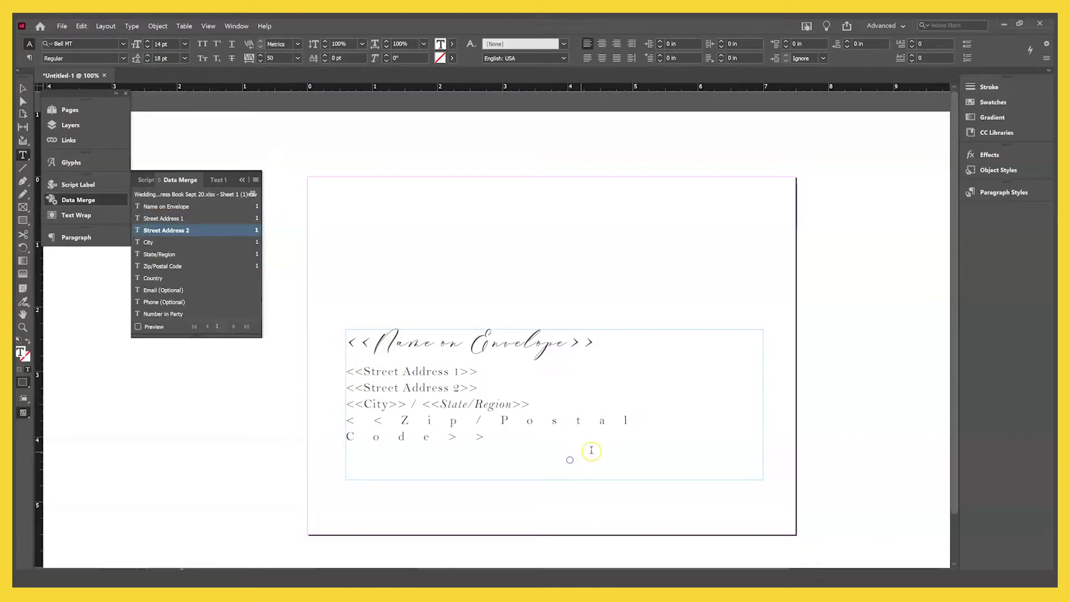
drag(574, 459, 277, 316)
Review the C=65 M=58 Y=57 K=37 text colour swatch settings.
click(453, 44)
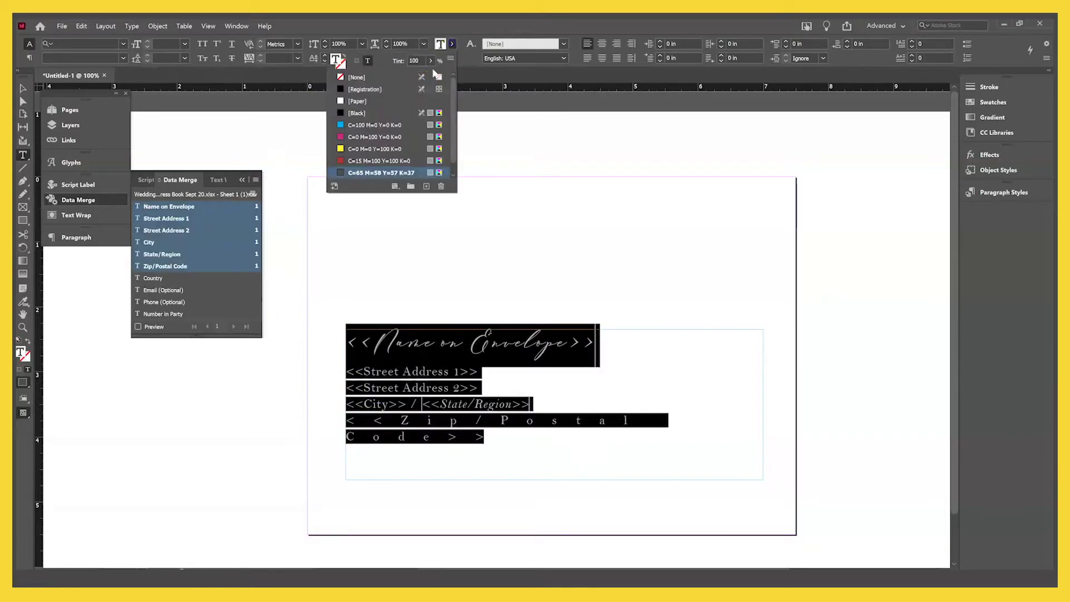
double_click(342, 174)
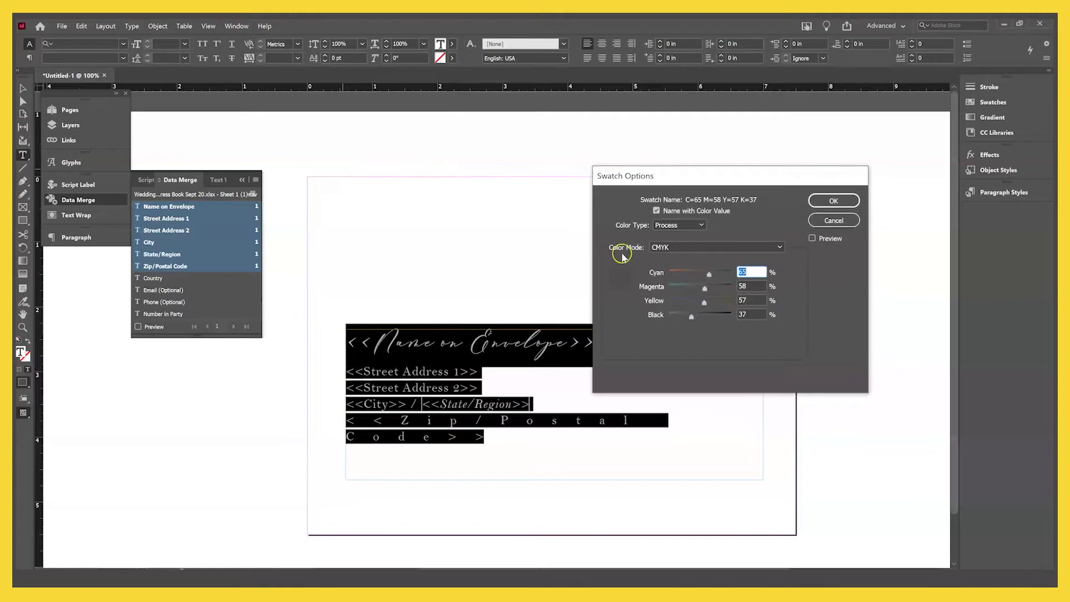
double_click(752, 272)
click(833, 200)
click(516, 444)
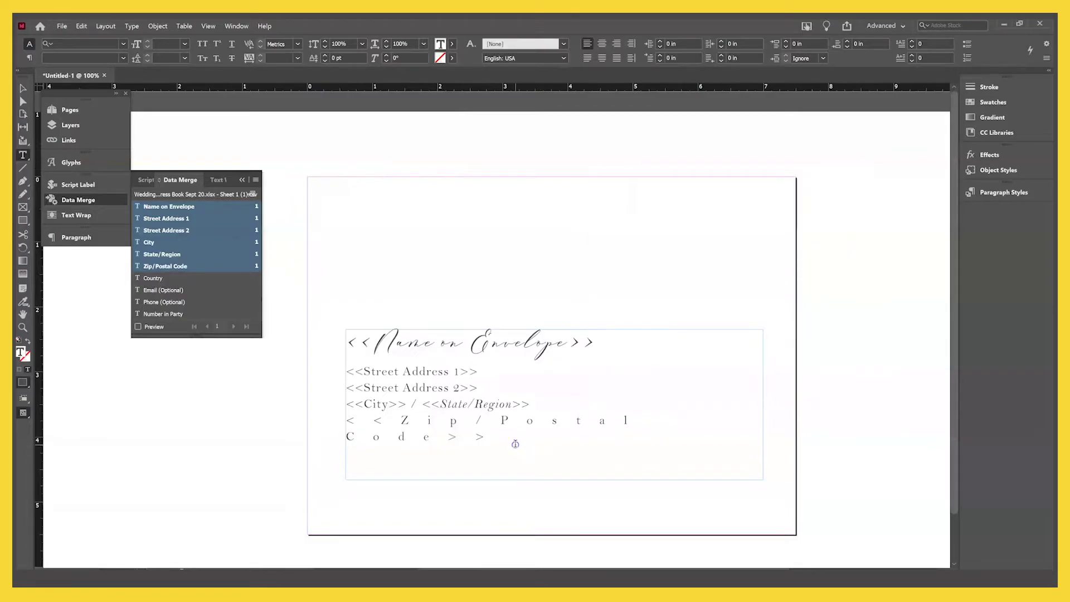
Turn on Preview and step through the guest records, ending on record 3.
click(144, 327)
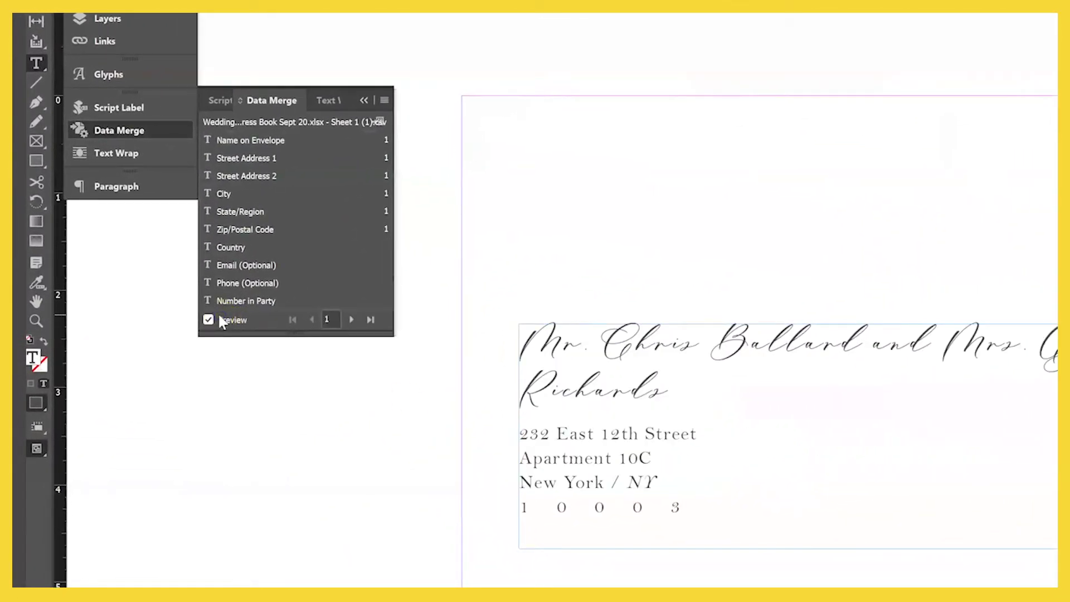
click(351, 319)
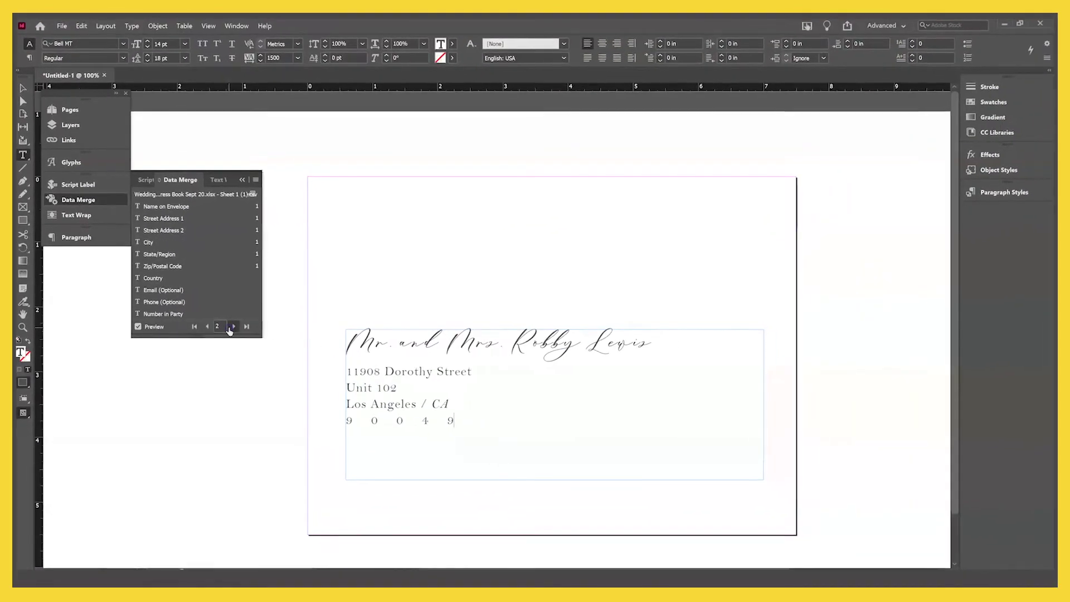
click(233, 327)
click(233, 326)
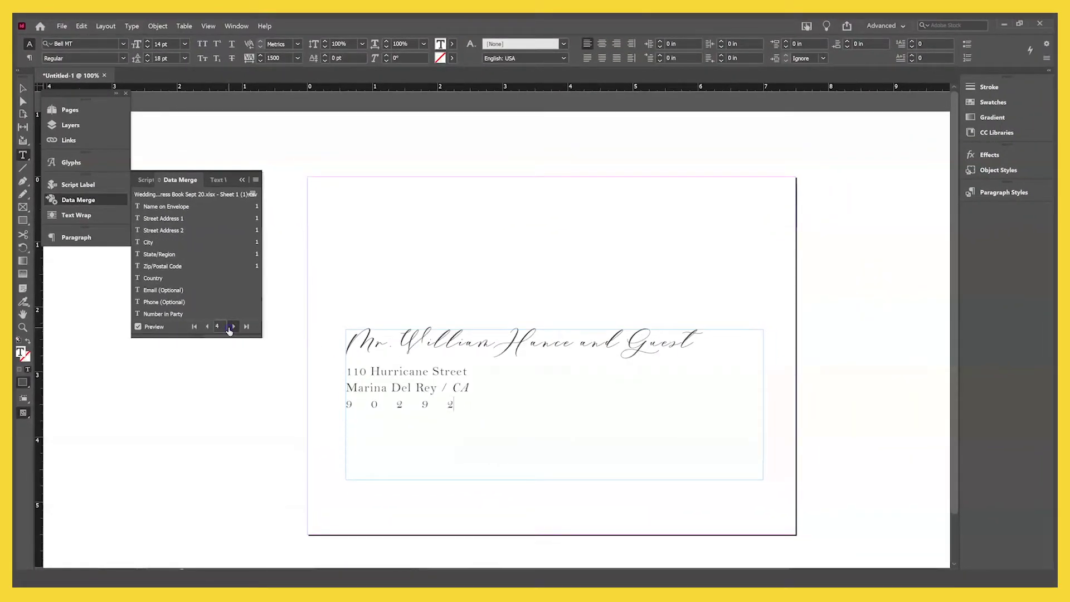
click(233, 326)
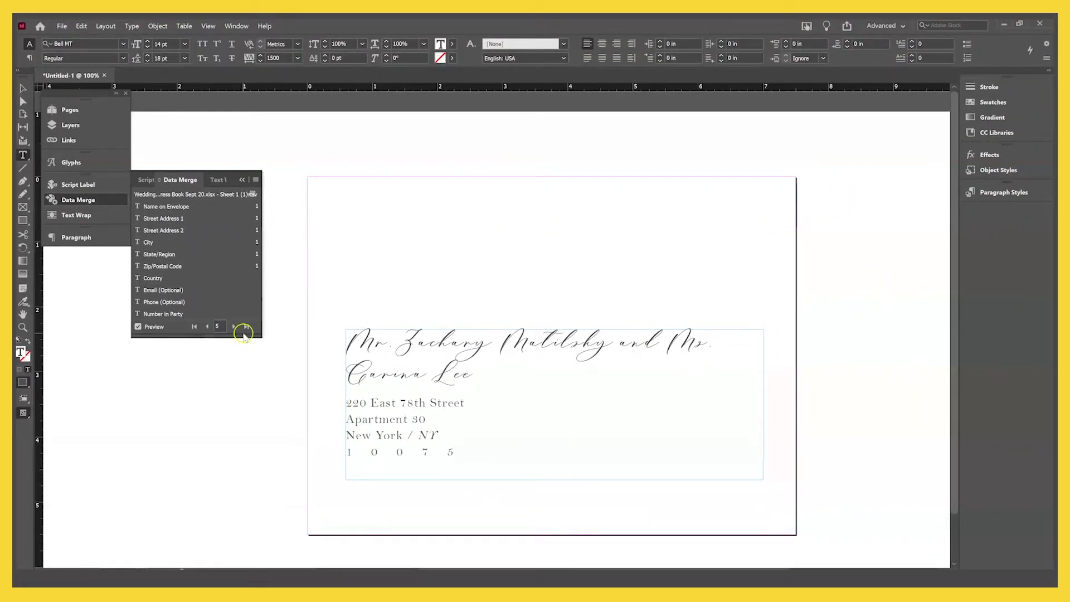
click(233, 326)
click(233, 326)
click(233, 329)
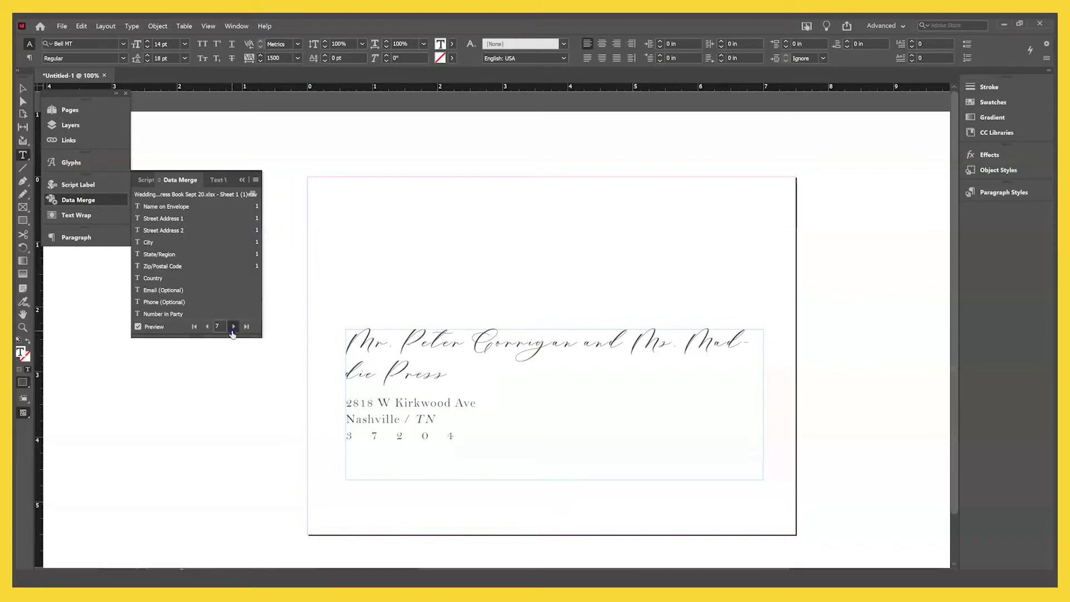
click(233, 329)
click(208, 327)
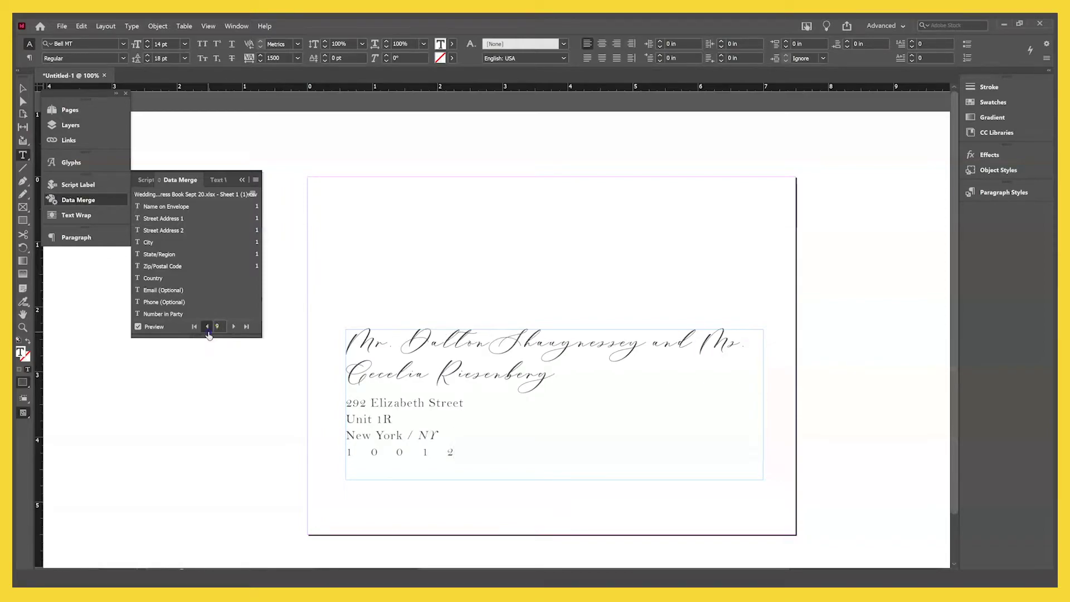
click(208, 327)
click(207, 327)
click(207, 327)
click(208, 327)
click(207, 327)
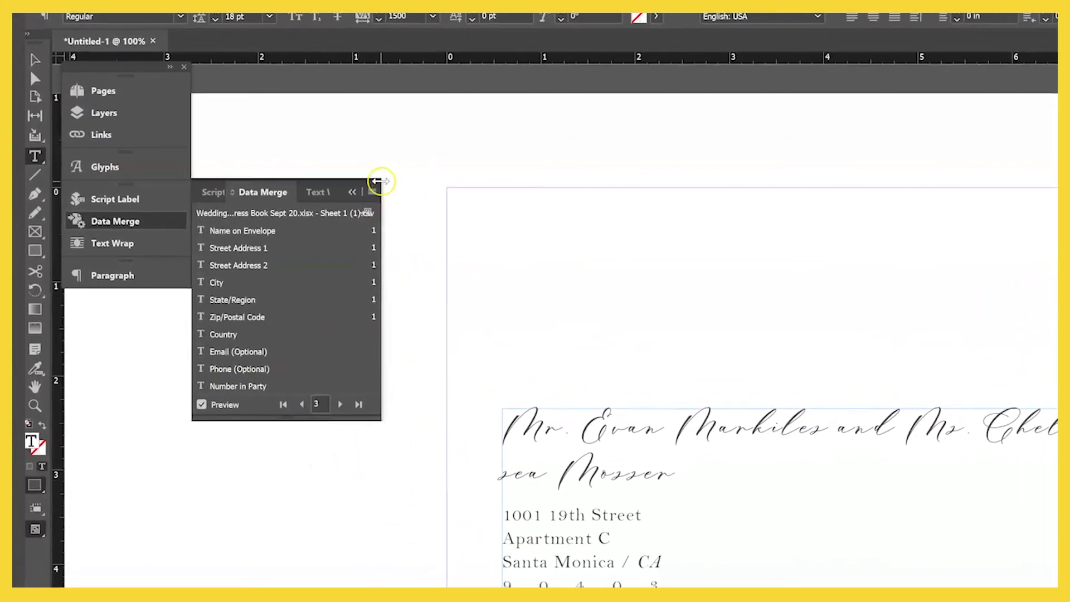
click(373, 192)
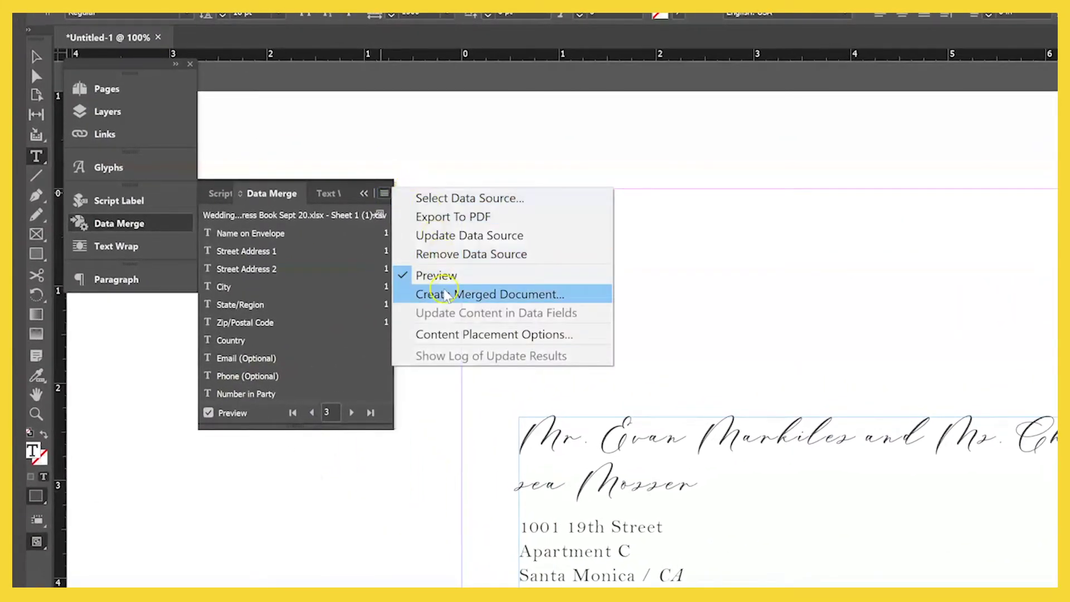
Create a merged envelope document from all 102 records after reviewing the output options.
click(446, 294)
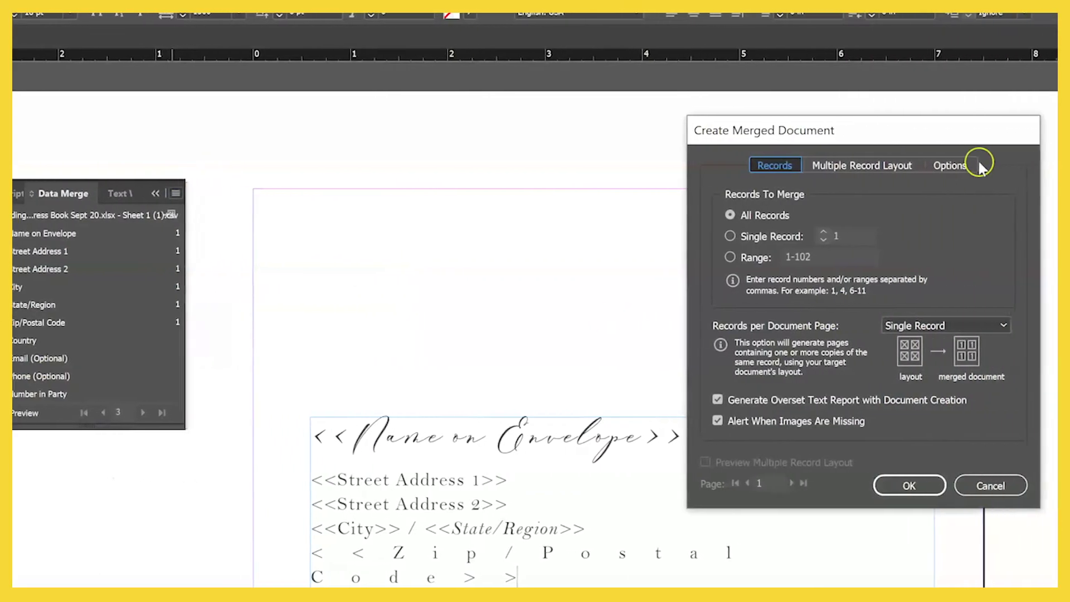
click(852, 167)
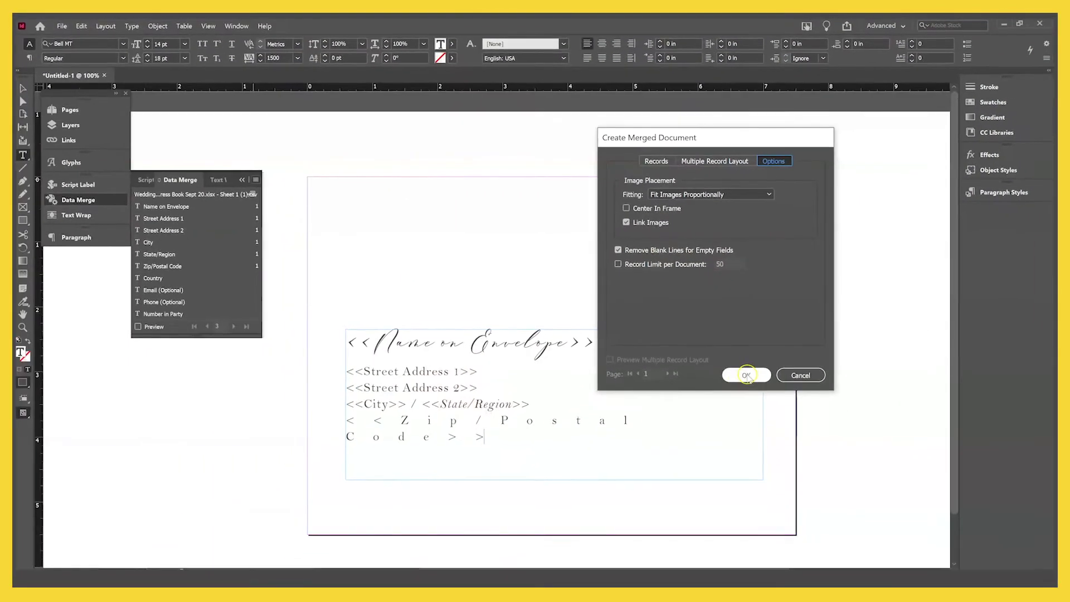
click(794, 485)
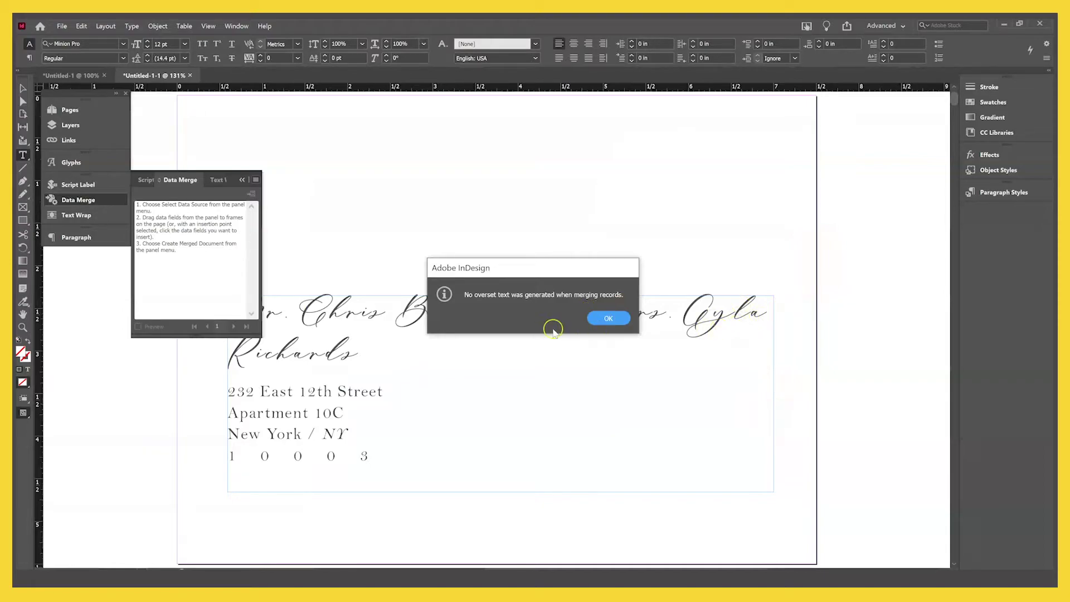
Dismiss the overset text report and jump to page 102 to confirm the merged page count.
click(610, 319)
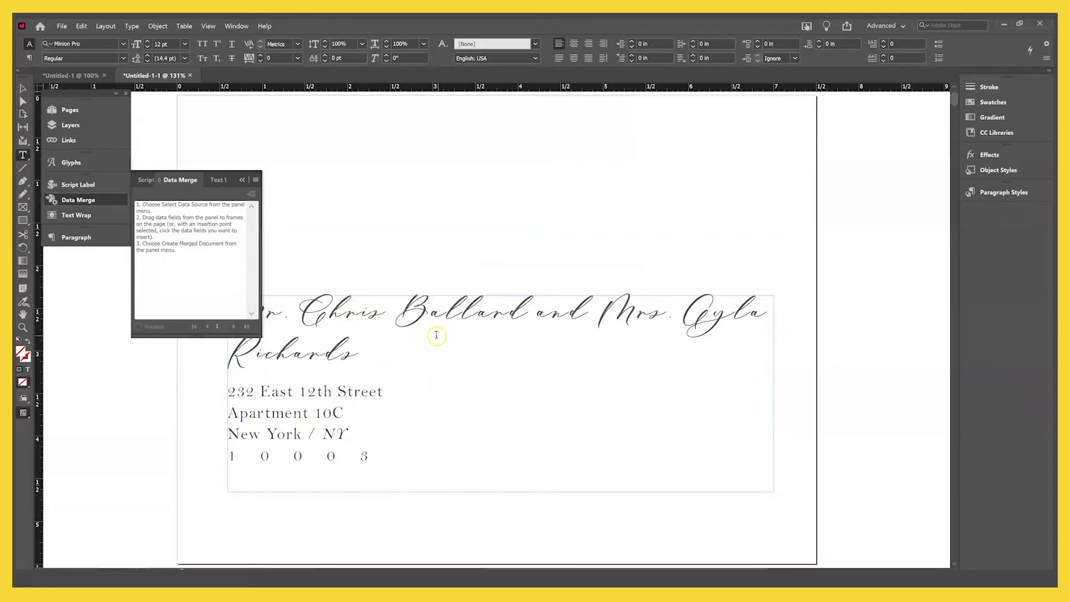
drag(436, 335, 362, 297)
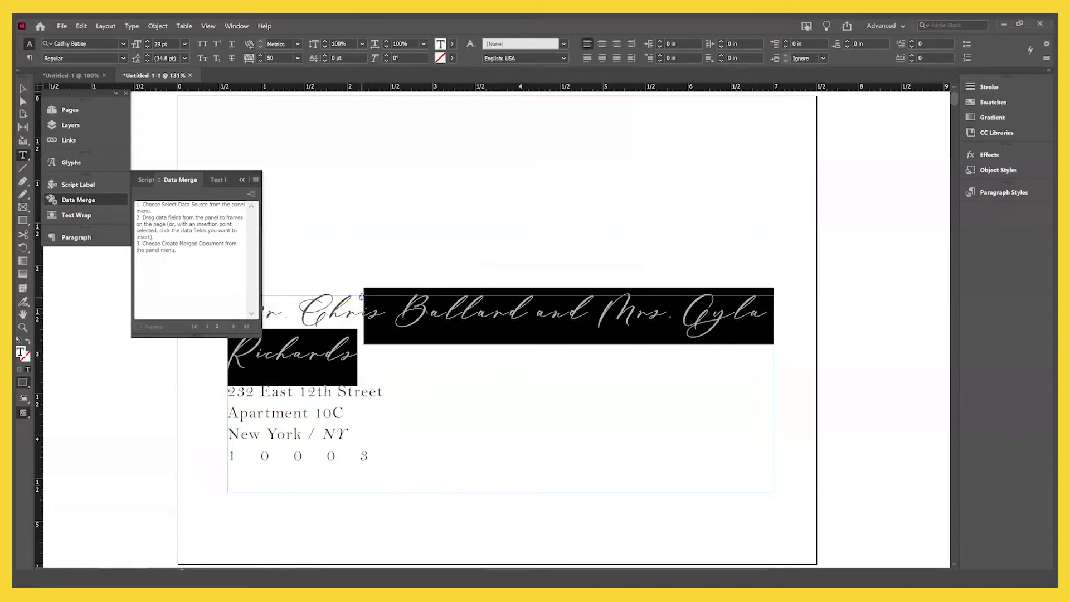
click(422, 325)
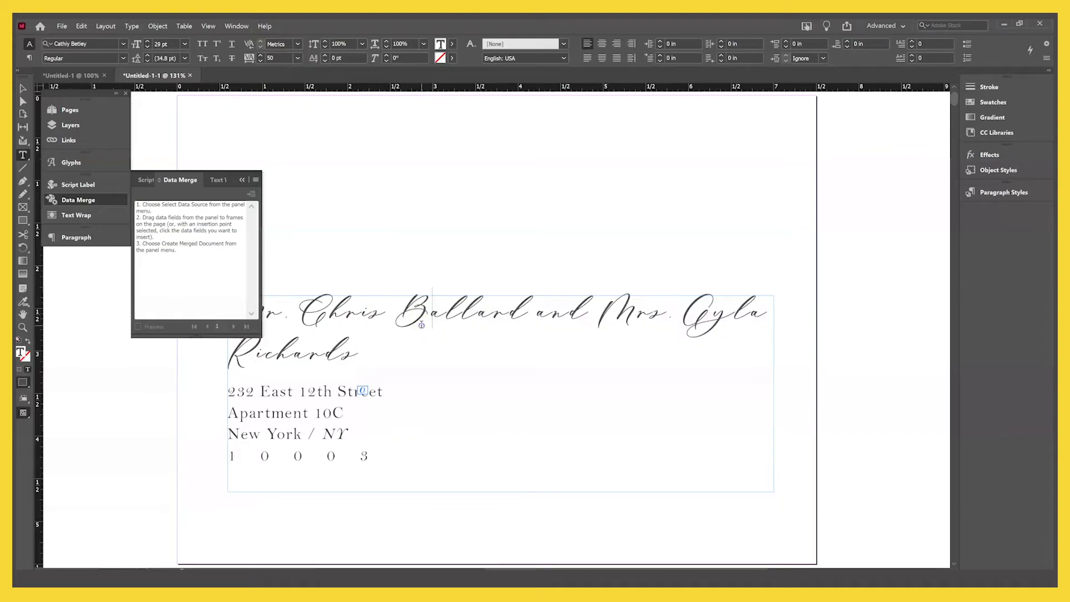
click(70, 110)
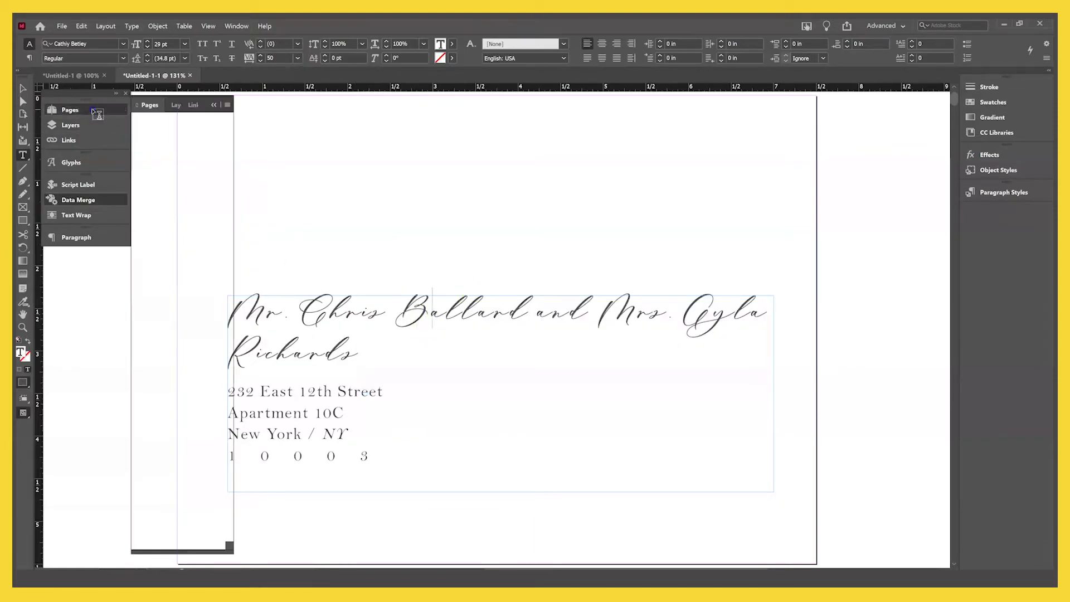
drag(229, 219, 227, 532)
double_click(156, 524)
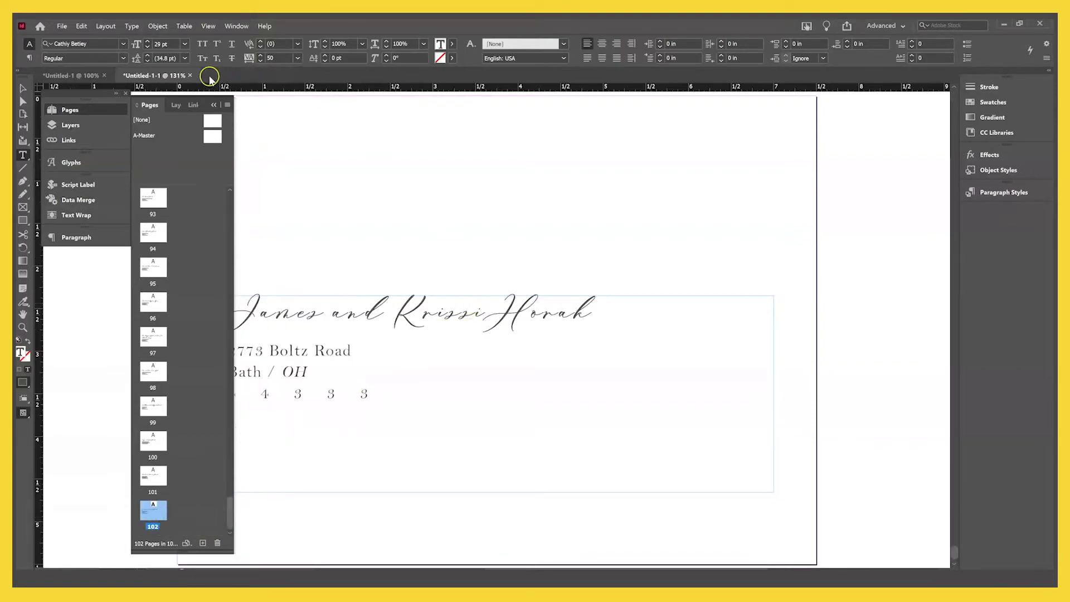
Close the merged document without saving and select the <<Name on Envelope>> line in the template.
click(190, 76)
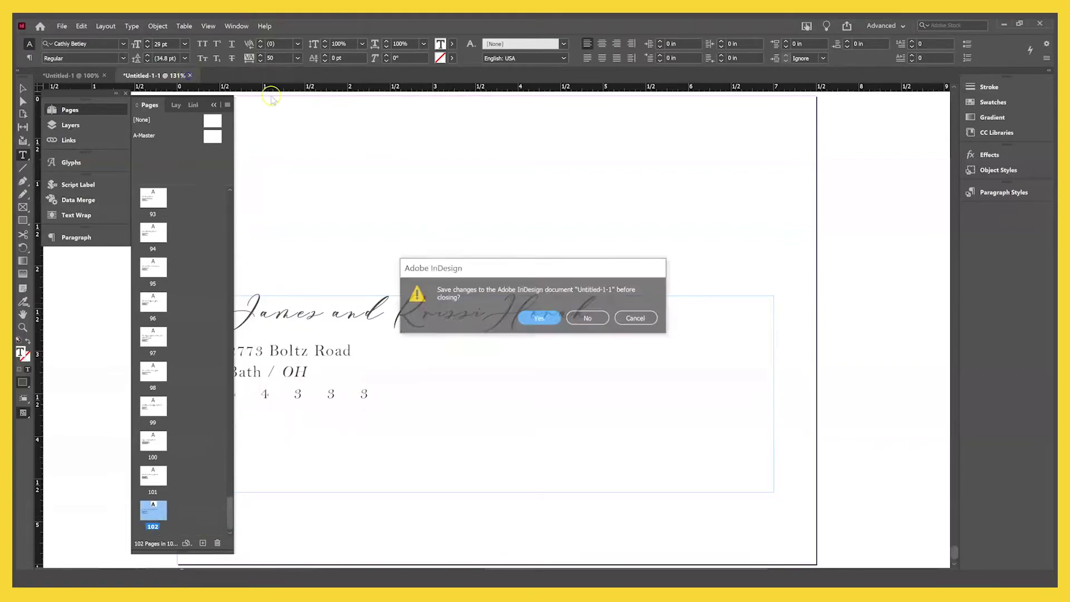
click(587, 317)
triple_click(483, 340)
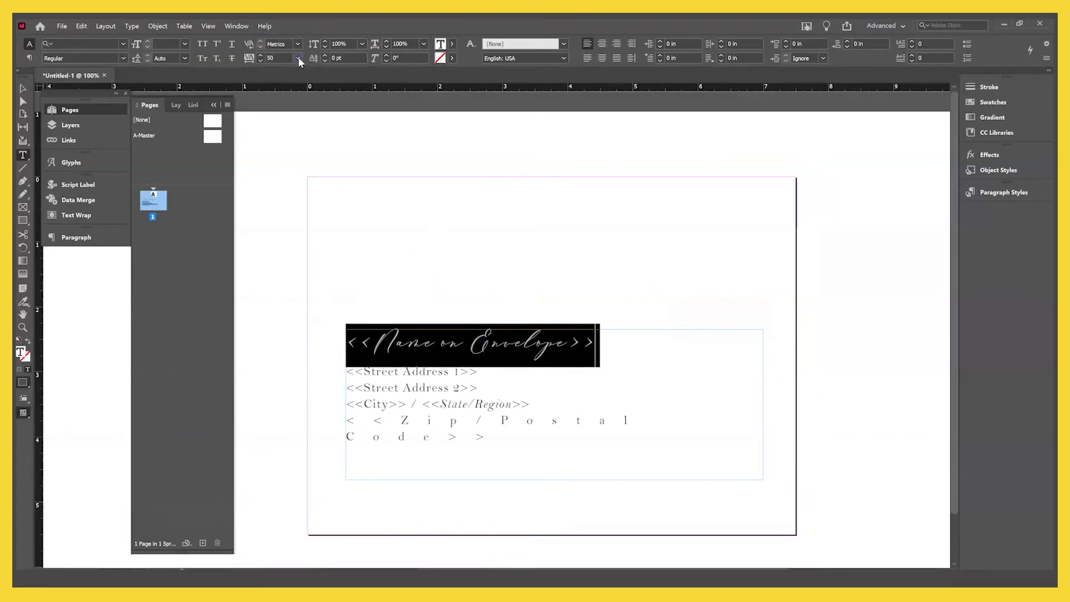
Set the script name's tracking to 0 in the Control panel.
click(297, 58)
click(282, 141)
click(334, 268)
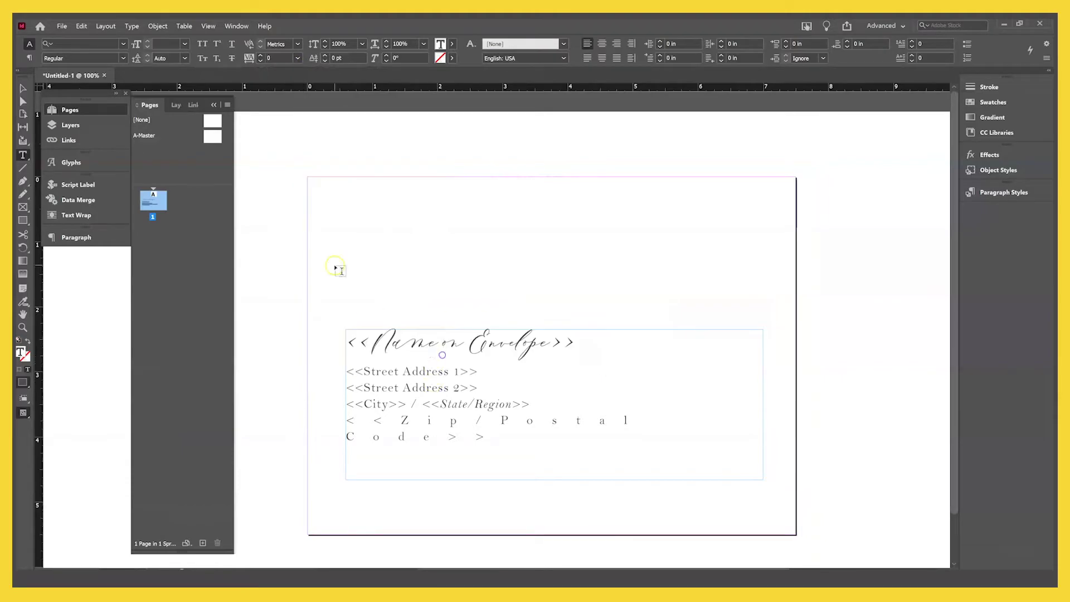
Create the merged document from all records, dismiss the overset report, and scroll through the pages.
click(227, 105)
click(71, 198)
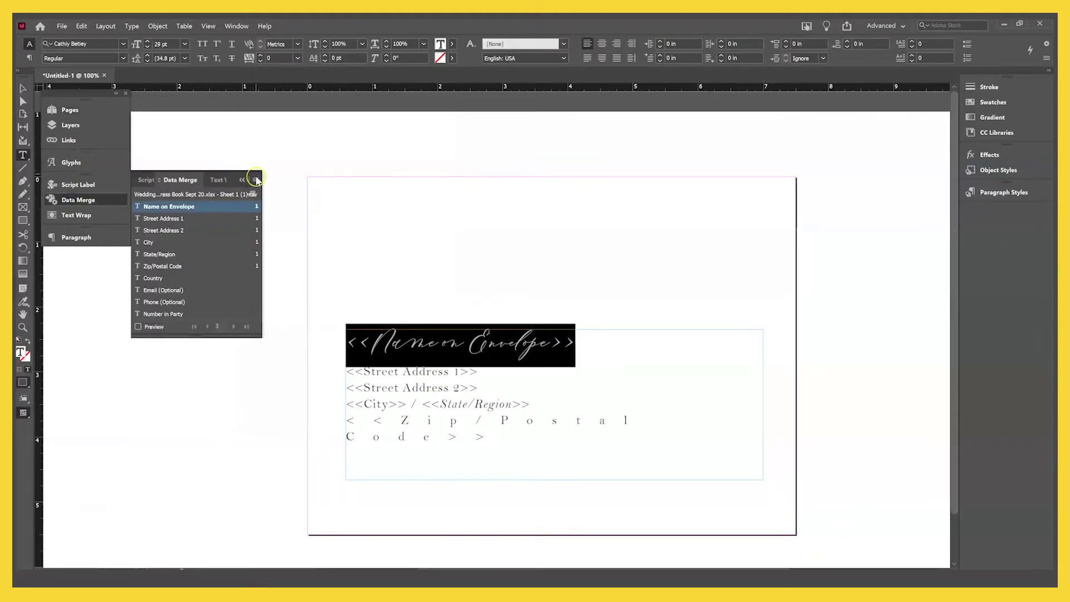
click(255, 180)
click(351, 250)
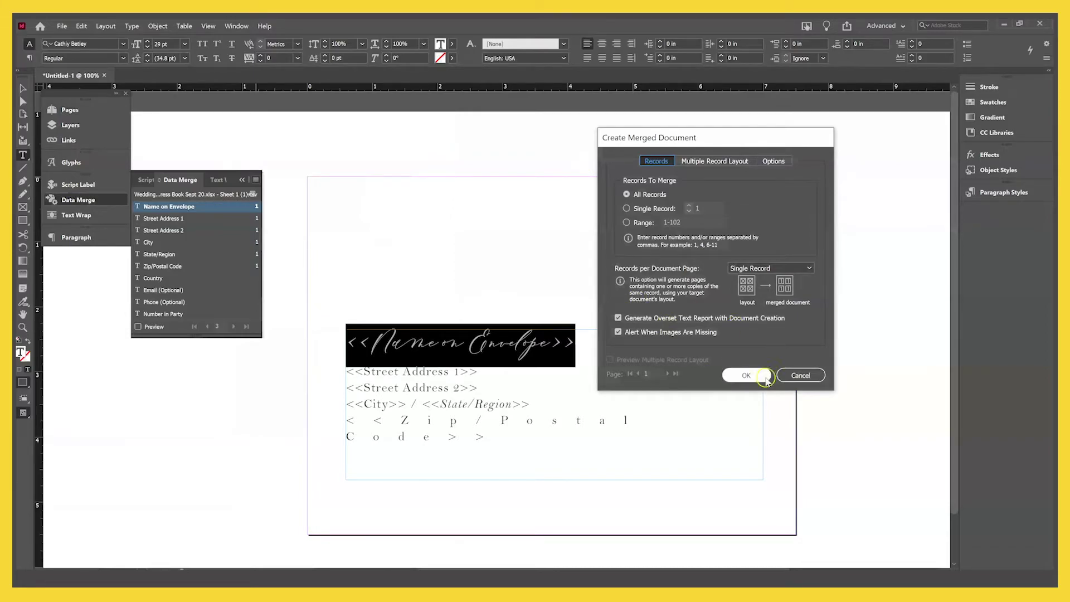
click(747, 375)
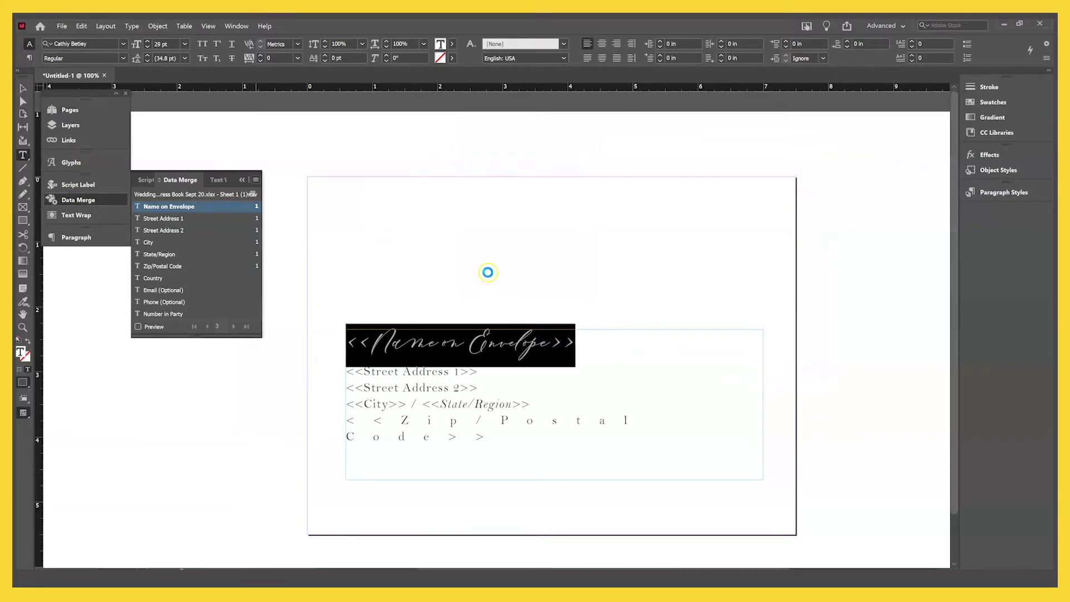
click(588, 317)
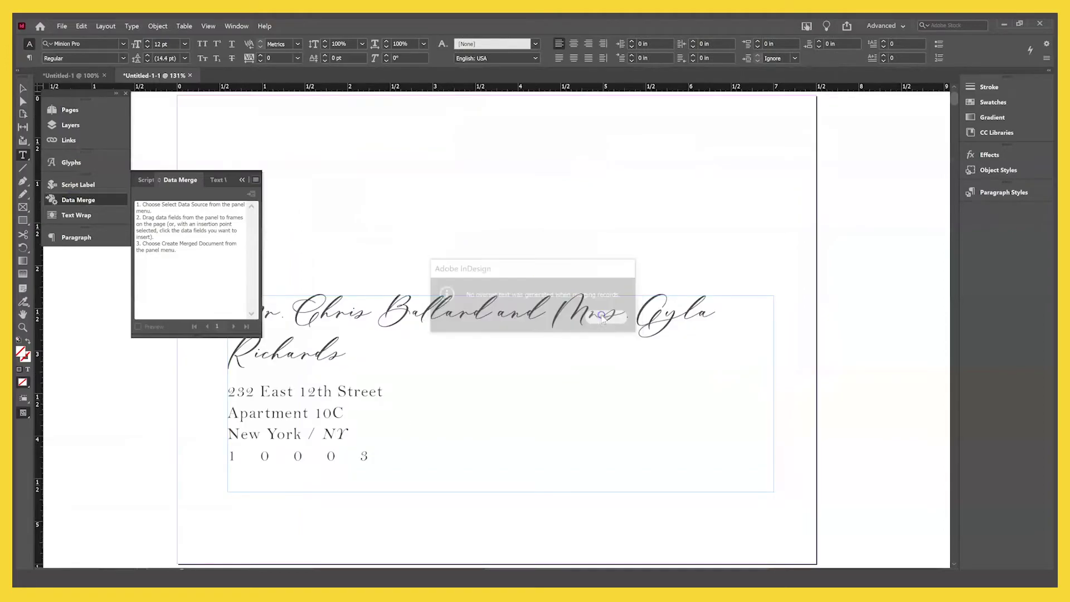
scroll(557, 273, down, 10)
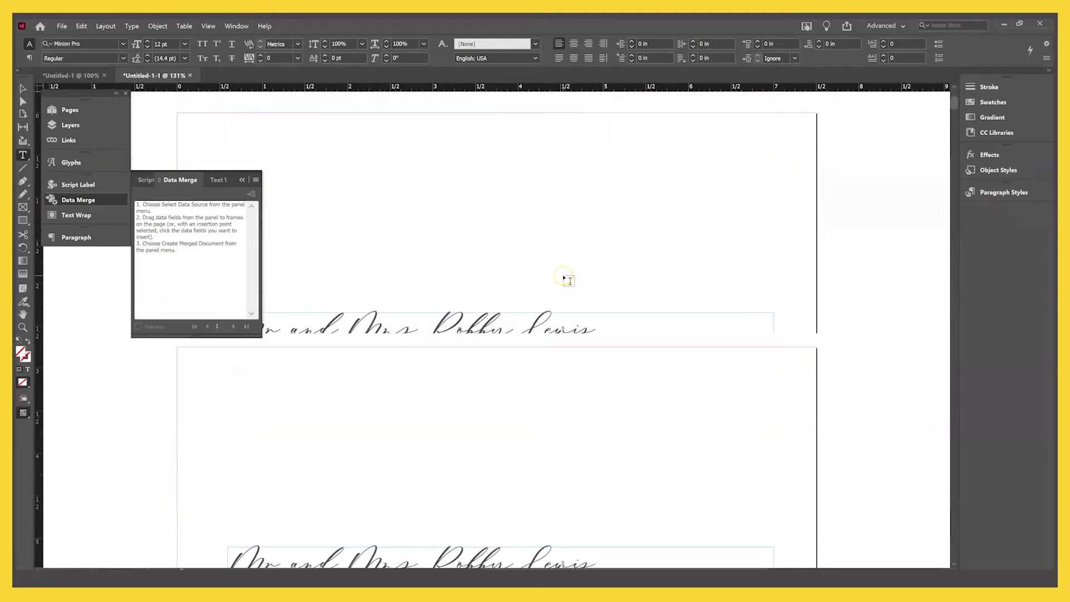
scroll(565, 279, down, 10)
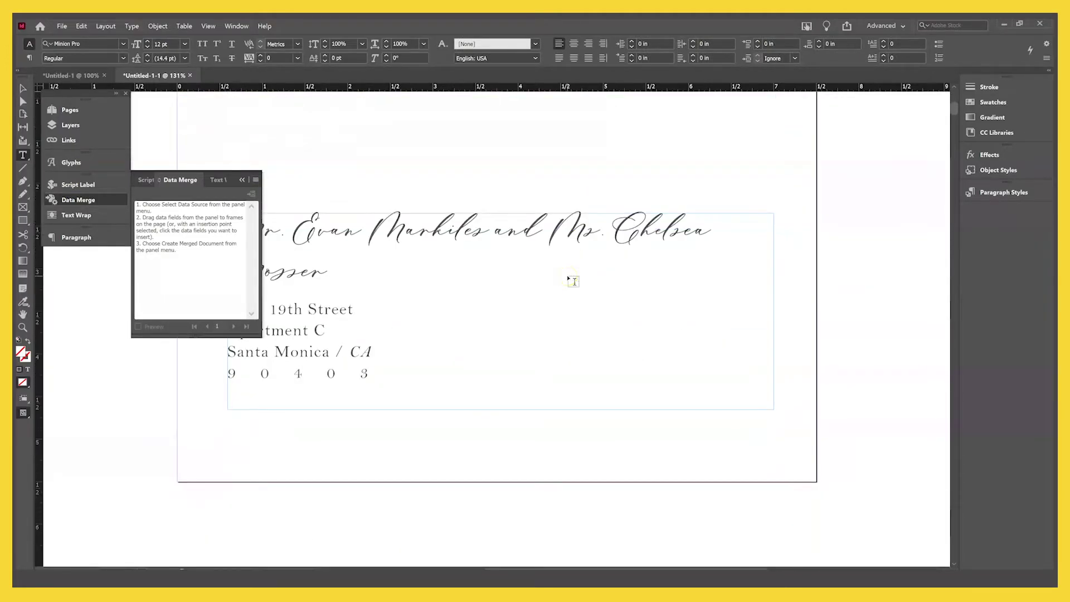
scroll(570, 277, down, 10)
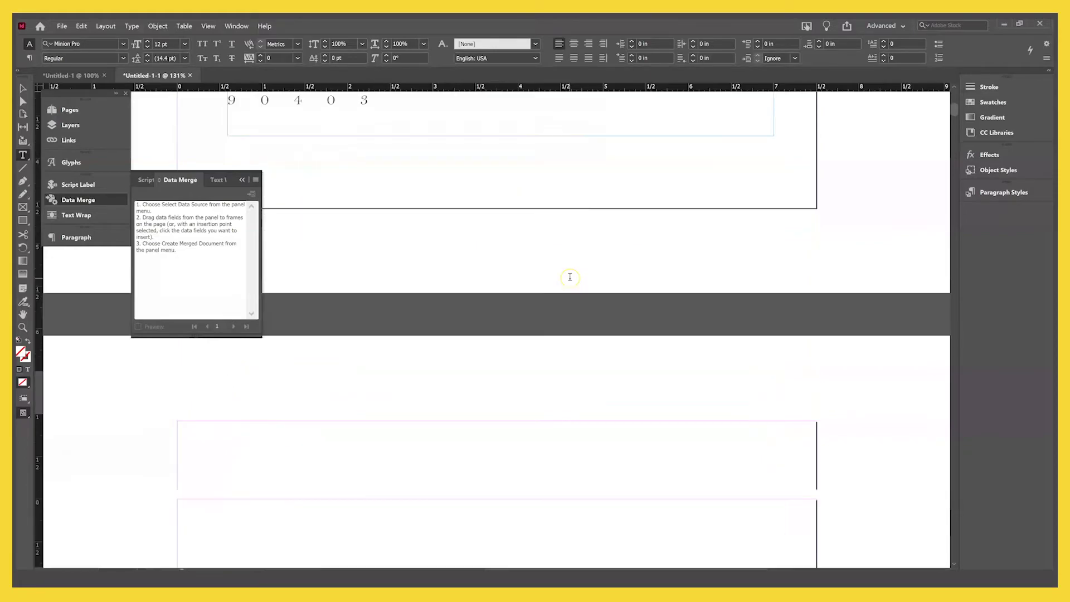
scroll(570, 277, down, 10)
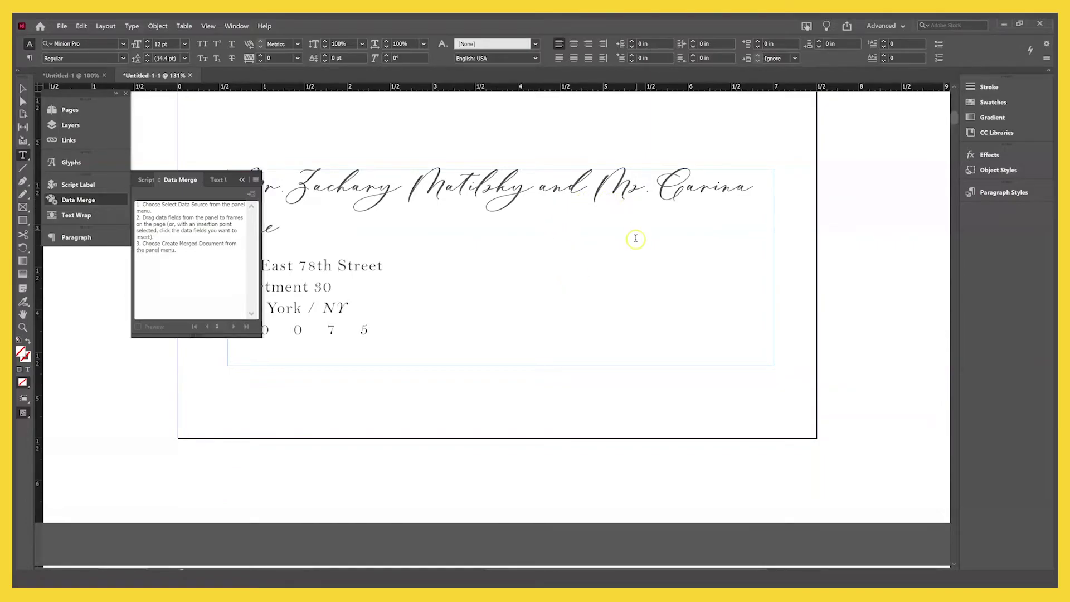
scroll(635, 239, down, 10)
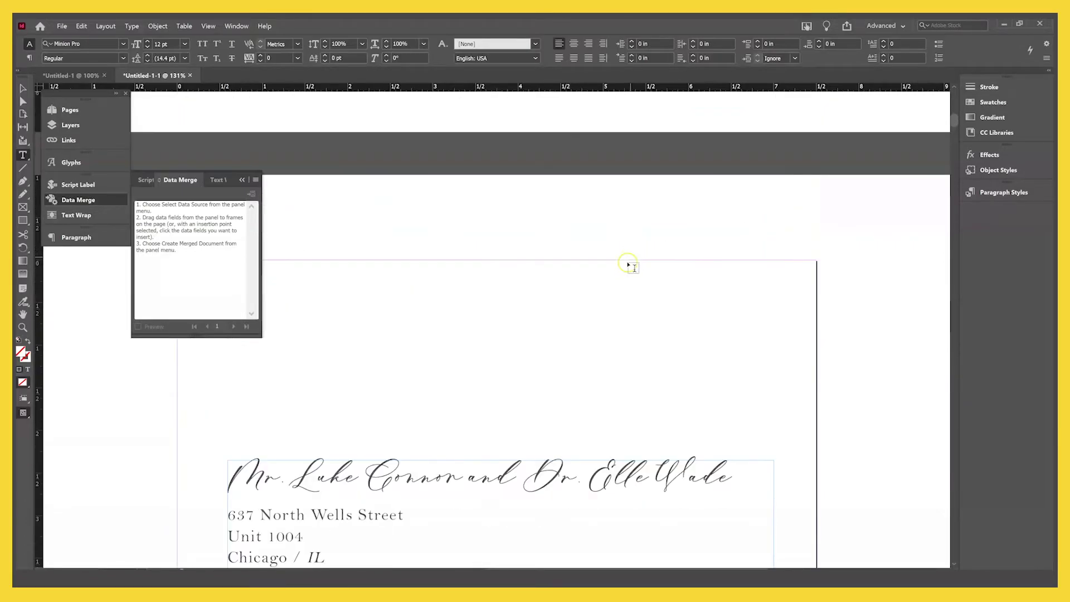
scroll(630, 266, down, 5)
scroll(630, 266, up, 5)
drag(954, 118, 957, 92)
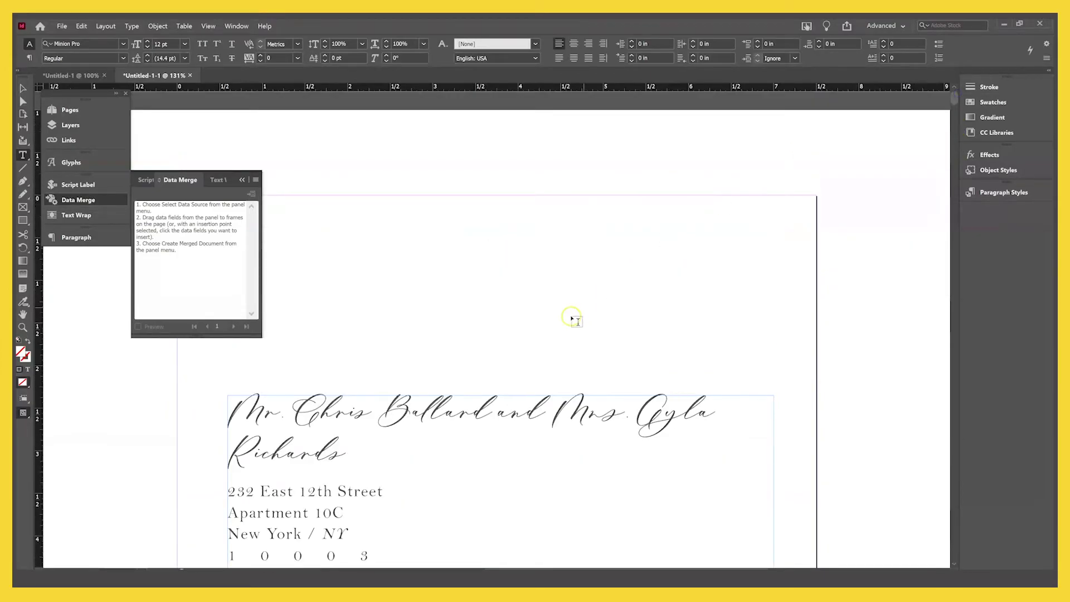
scroll(574, 319, down, 5)
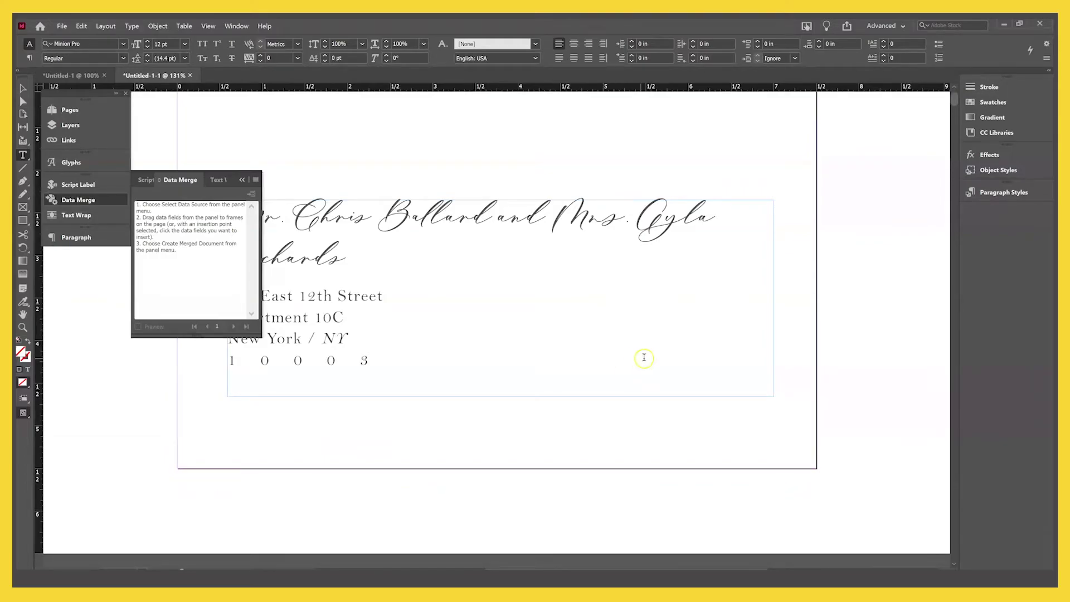
scroll(644, 357, up, 1)
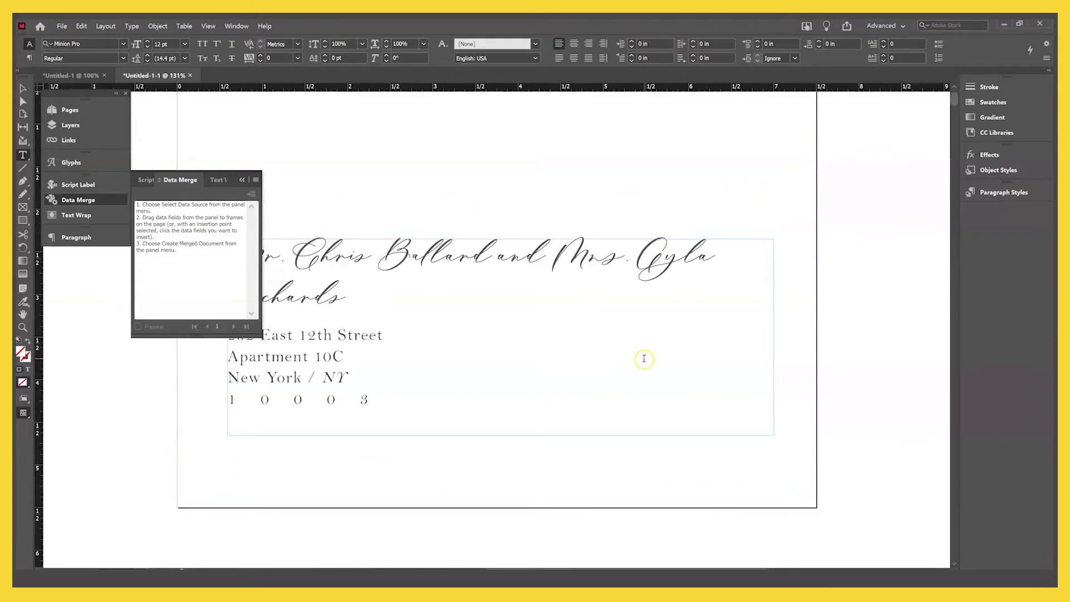
scroll(644, 359, up, 4)
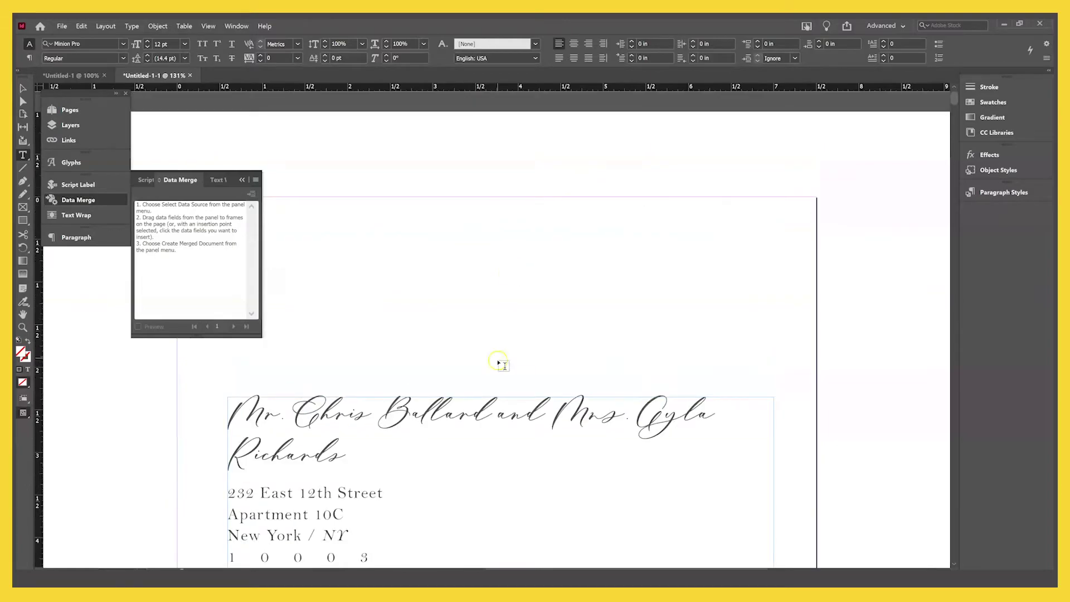
scroll(539, 261, down, 4)
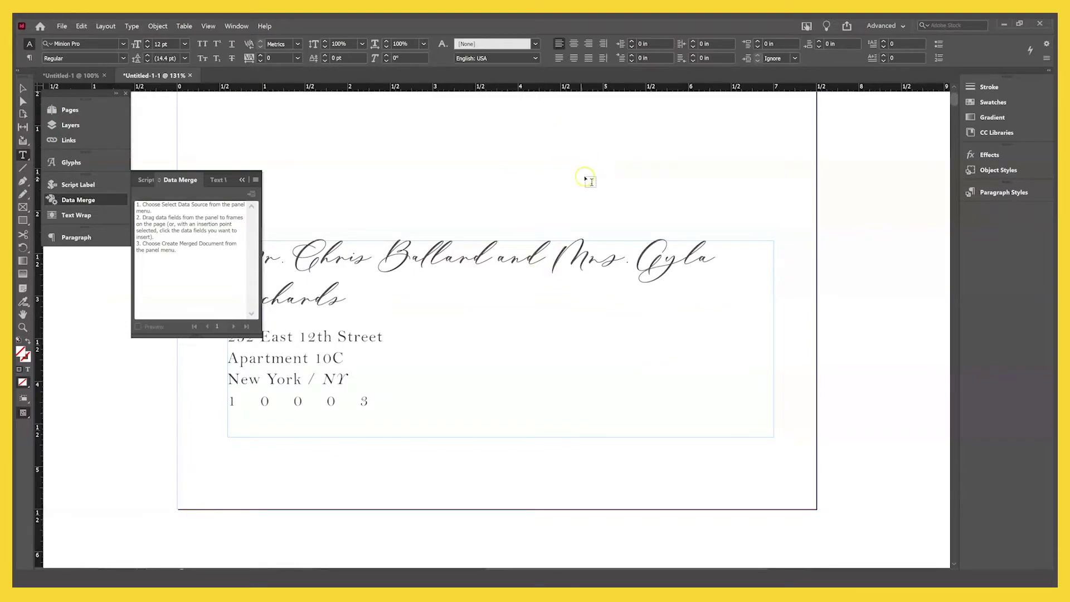
Break the recipient name line after 'Ballard'.
click(99, 109)
scroll(567, 246, down, 5)
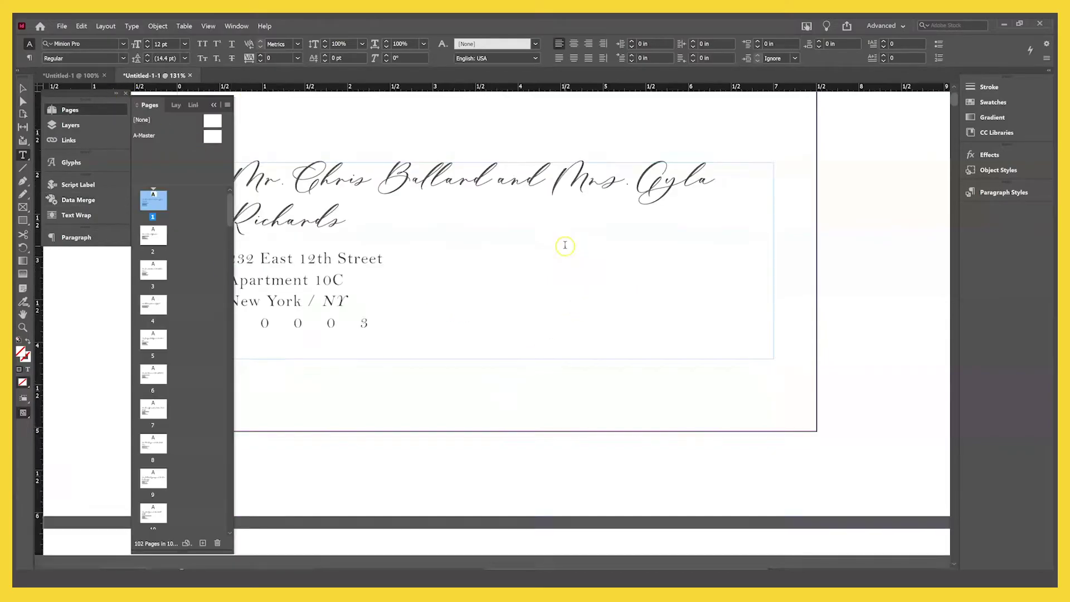
scroll(566, 258, up, 5)
click(505, 250)
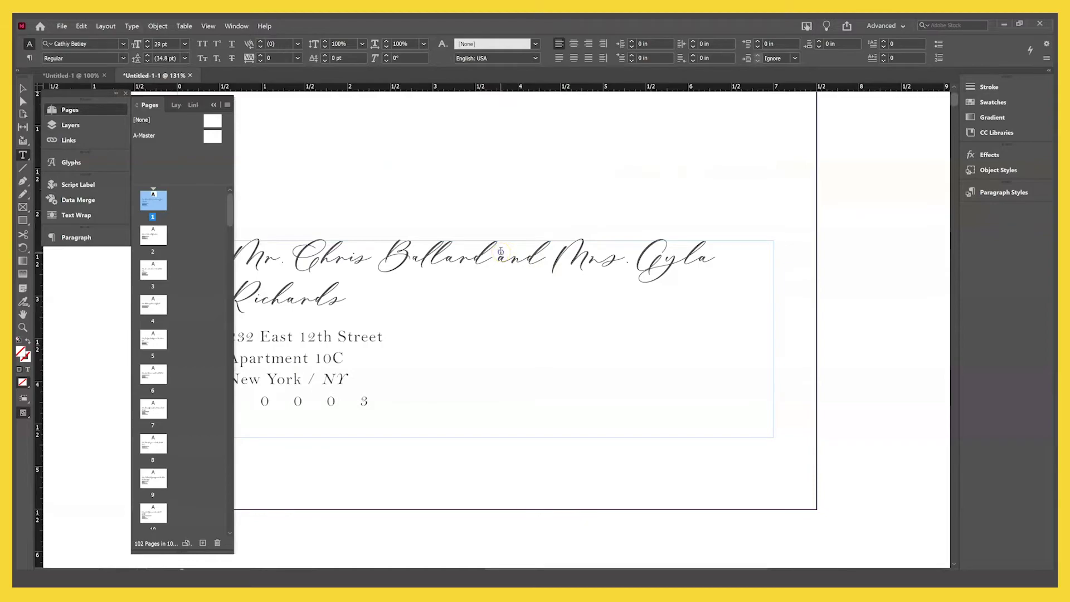
key(Return)
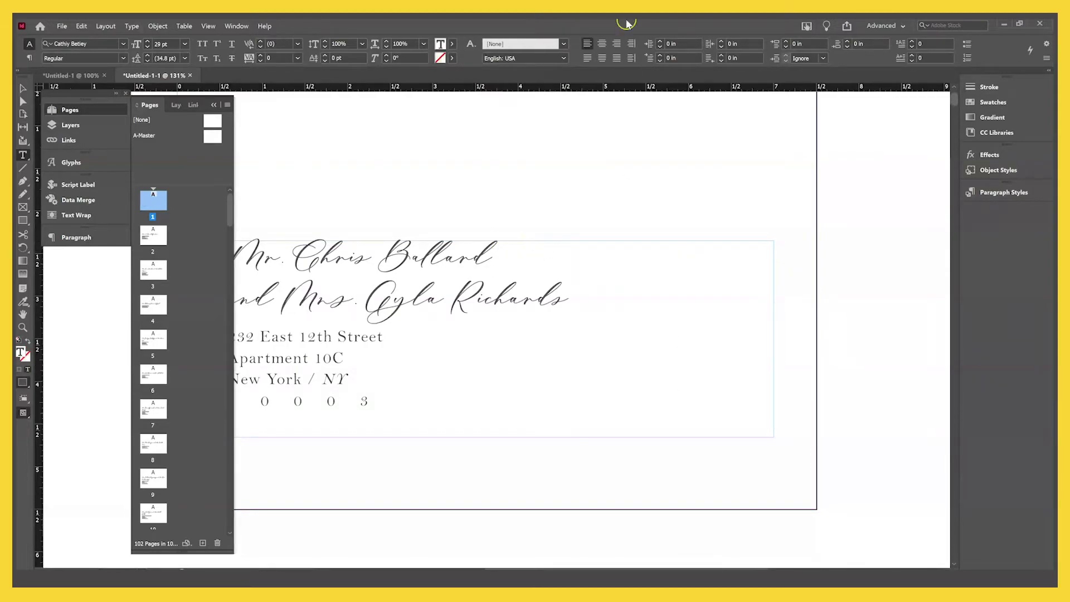
On page 3, replace the space after the first surname with a line break before 'and Ms.'.
scroll(602, 303, down, 1)
scroll(567, 286, down, 3)
scroll(567, 286, down, 15)
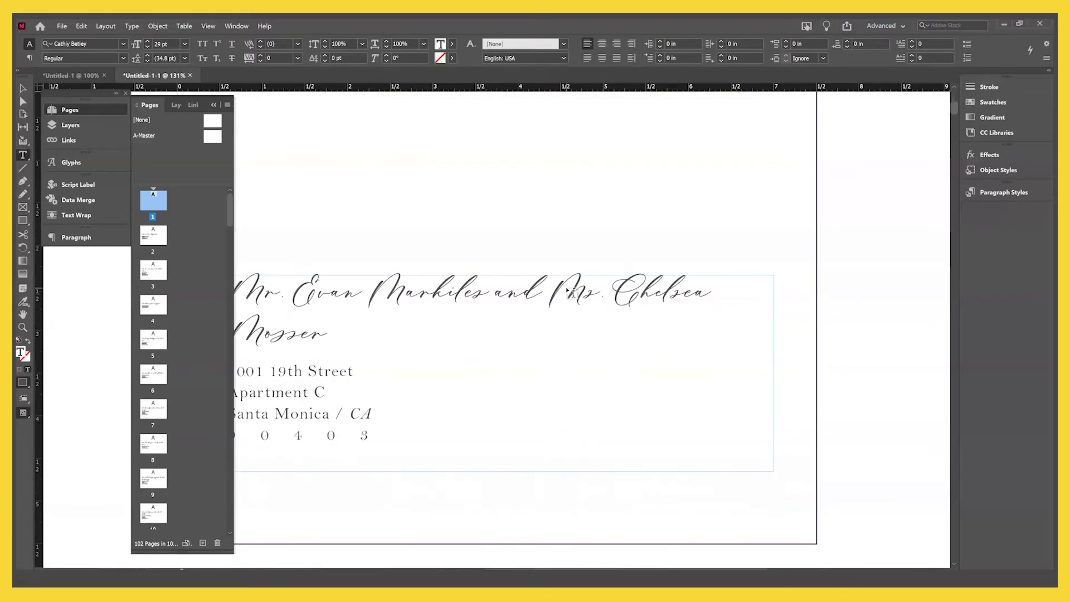
click(493, 291)
key(BackSpace)
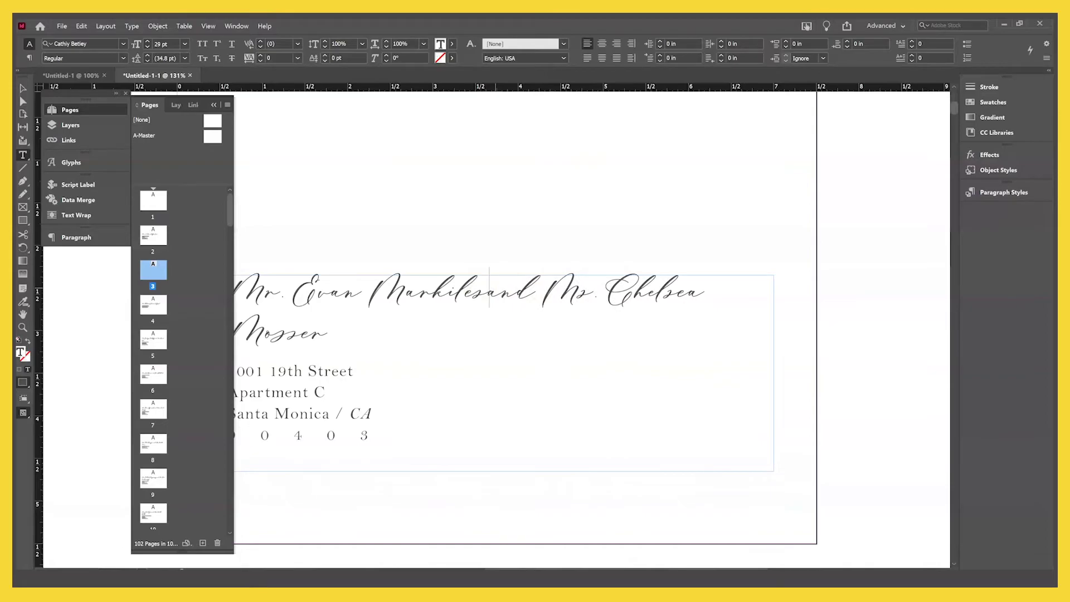
key(Return)
Scroll through the following envelopes and check the page 4 recipient name.
scroll(501, 303, down, 6)
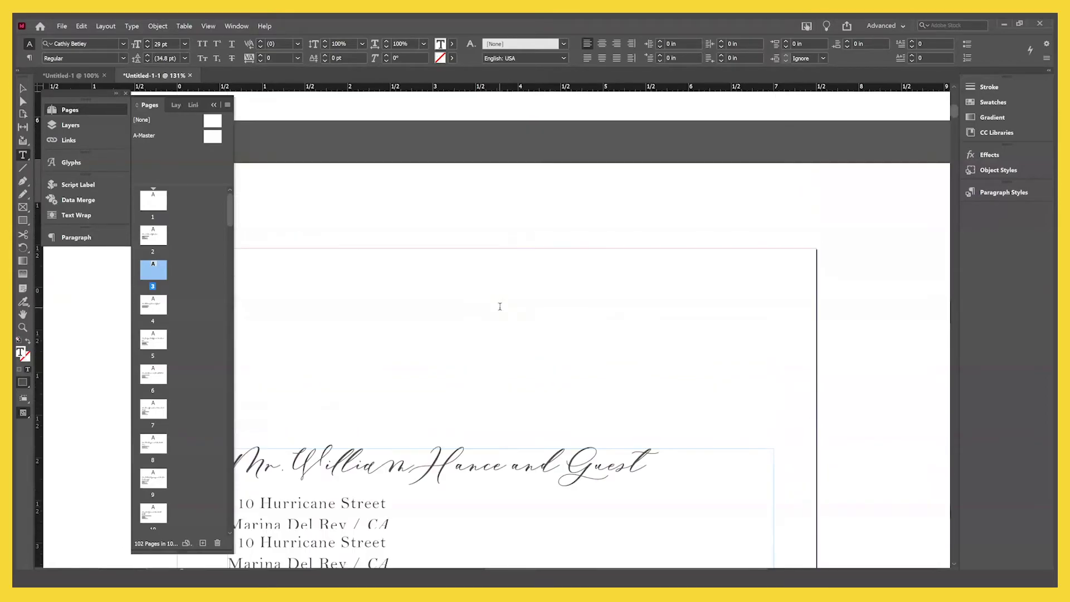
scroll(500, 306, down, 4)
click(342, 315)
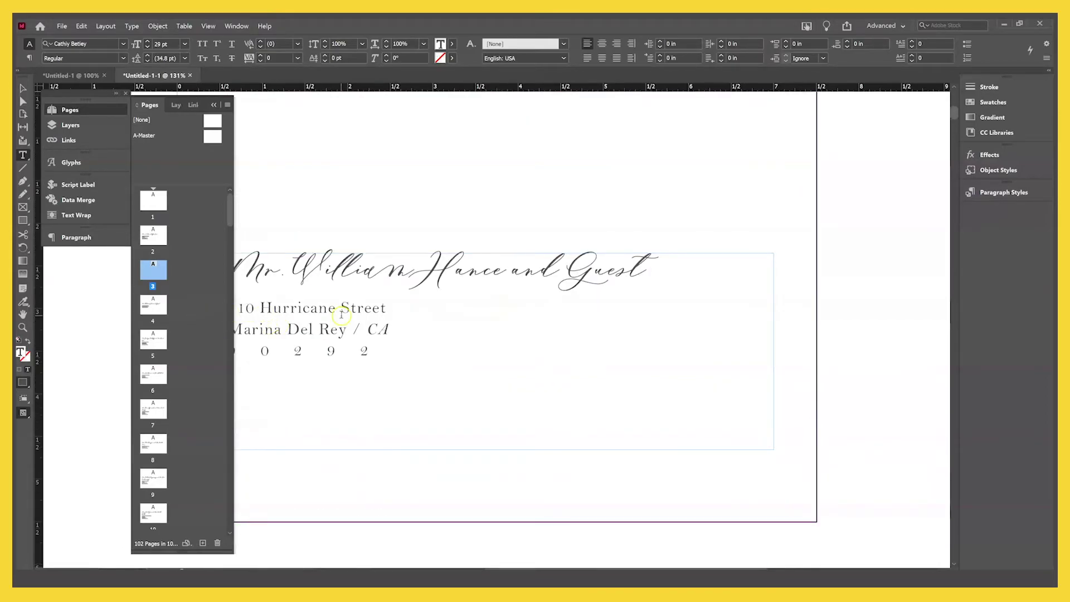
scroll(531, 344, down, 5)
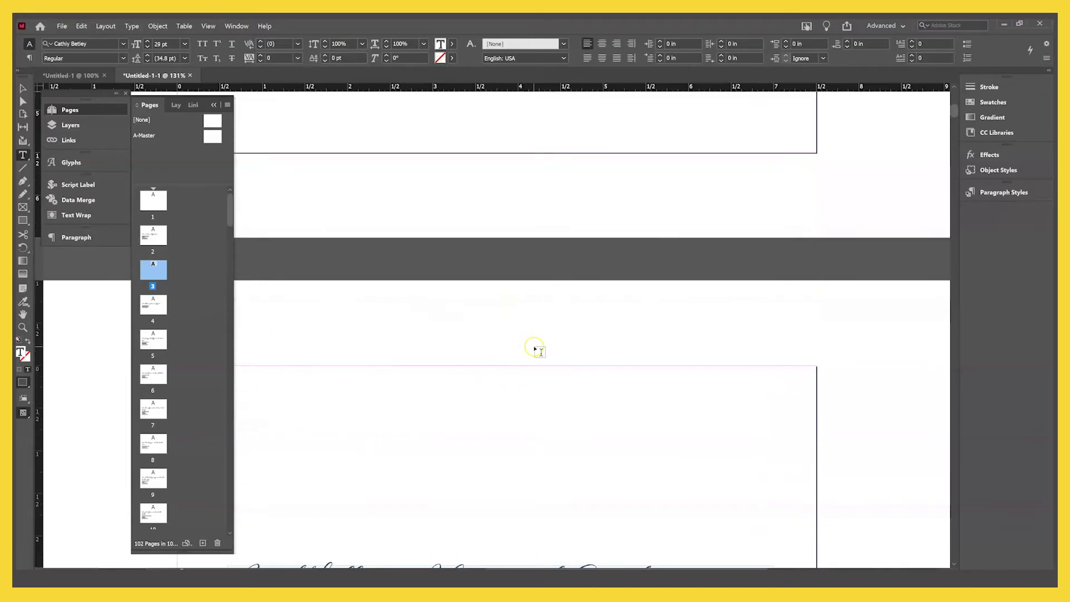
scroll(535, 348, up, 5)
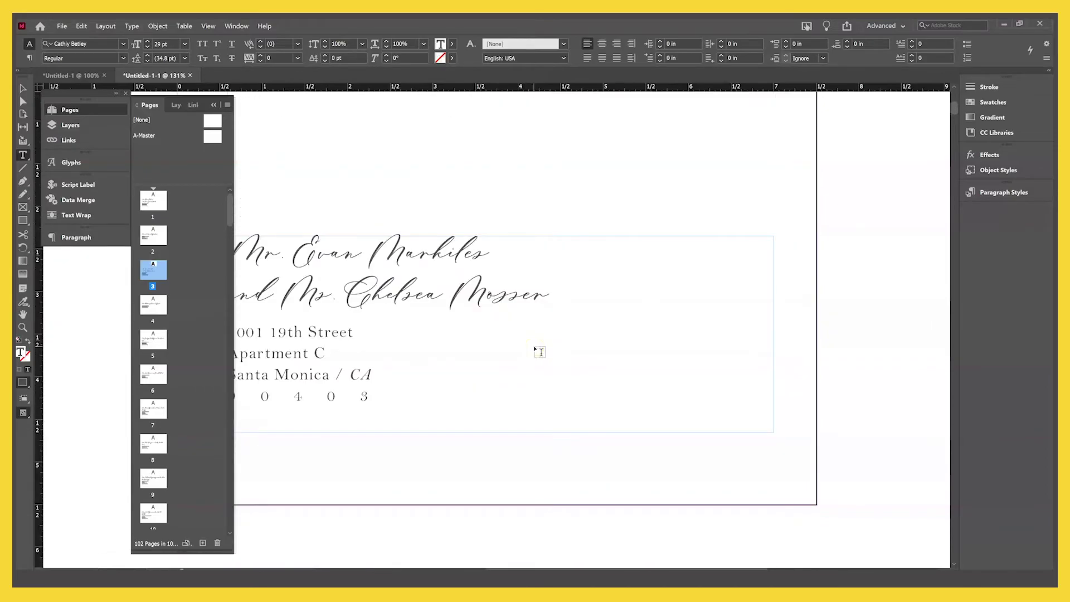
scroll(540, 351, up, 8)
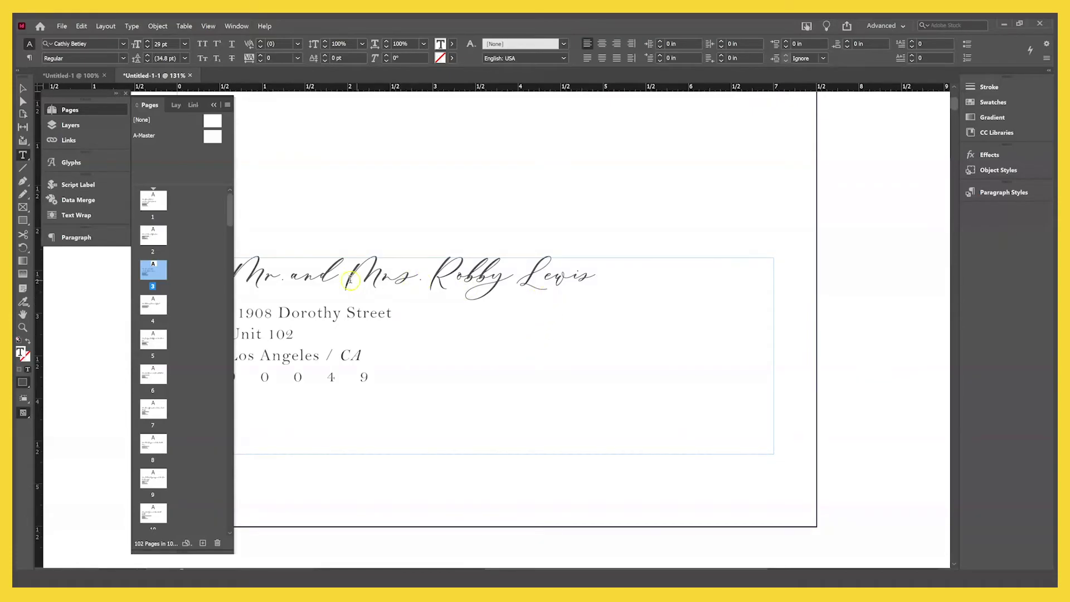
scroll(518, 279, down, 8)
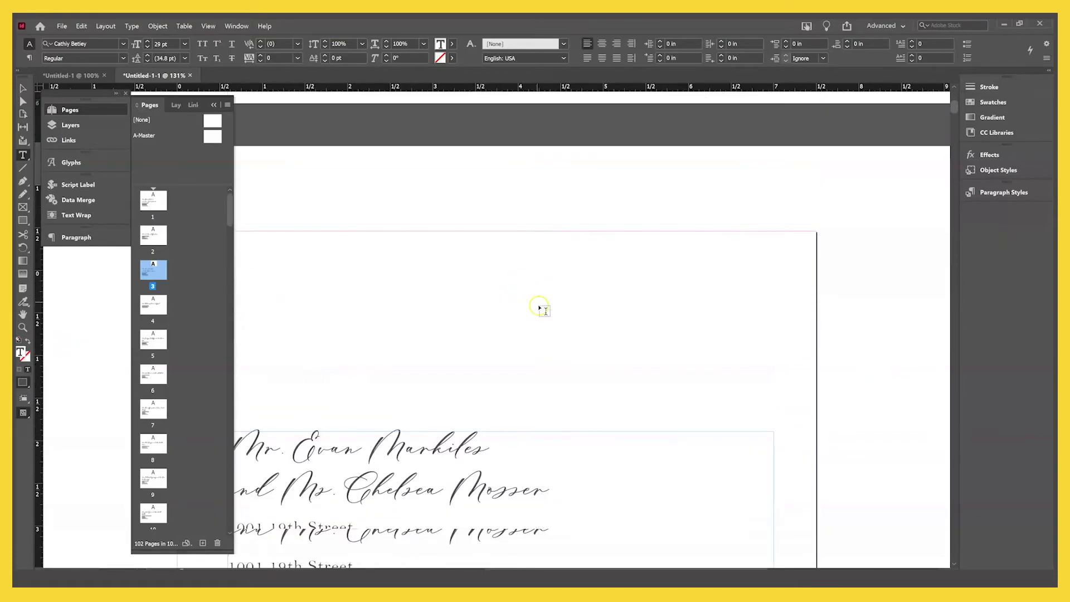
scroll(474, 279, down, 8)
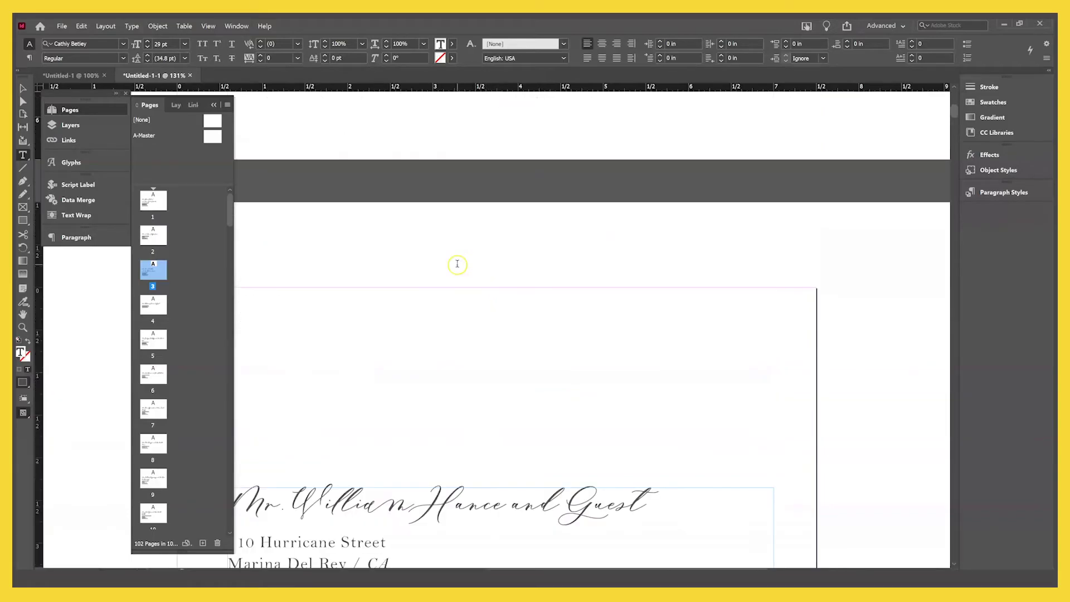
click(414, 270)
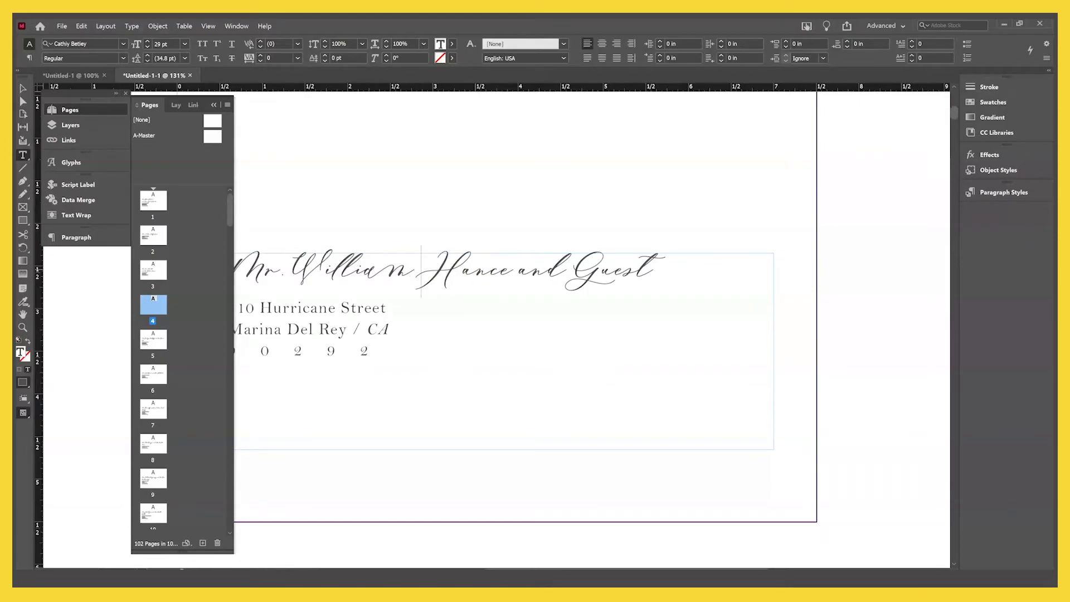
Scroll down to page 7 and select its whole name line.
scroll(564, 301, down, 8)
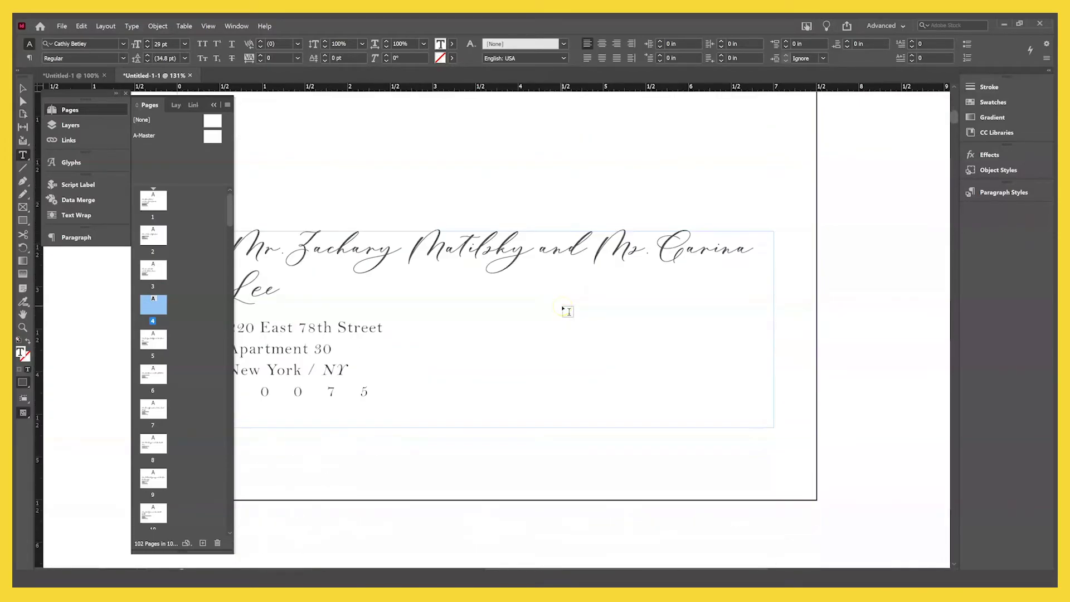
scroll(563, 308, down, 8)
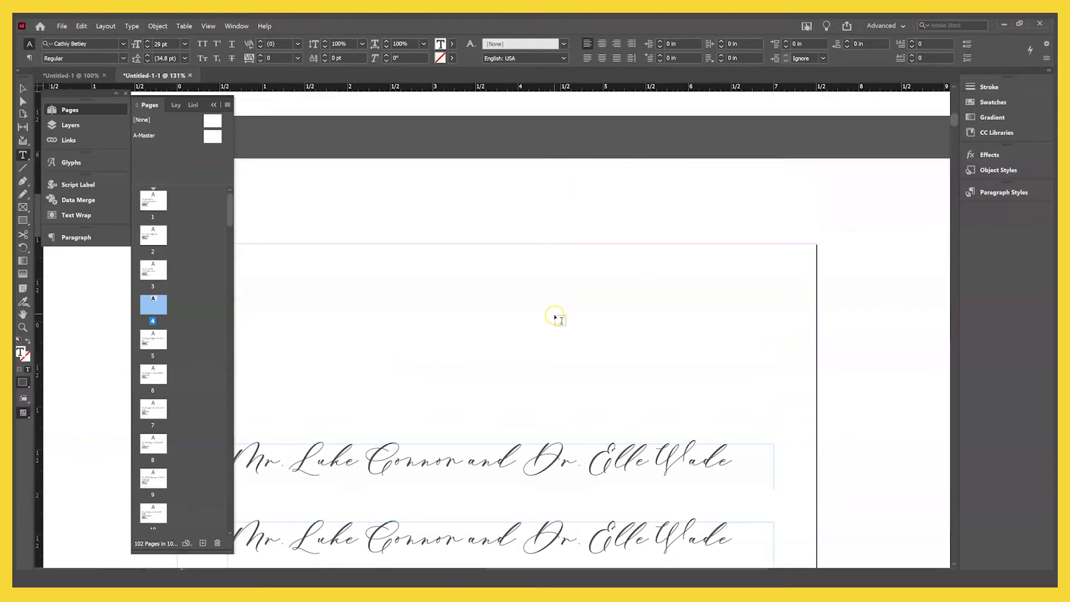
scroll(557, 319, down, 8)
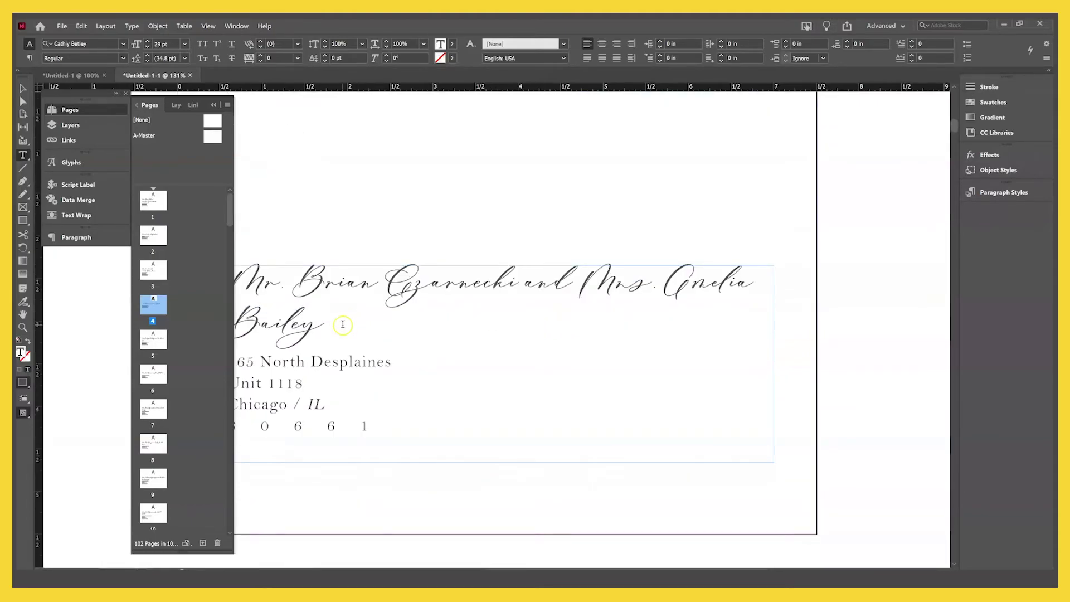
drag(335, 326, 183, 284)
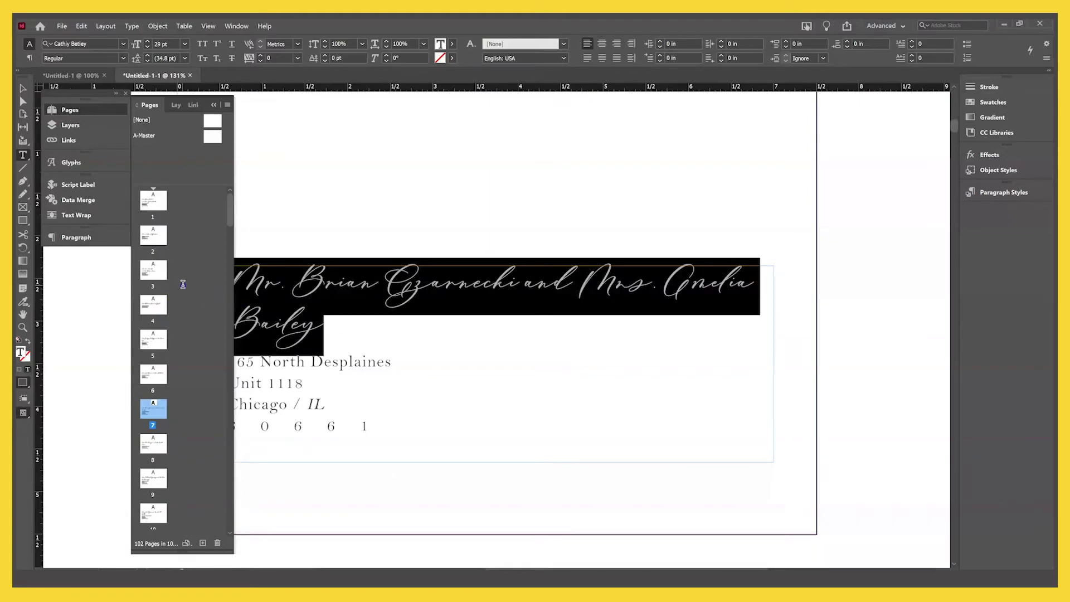
Reduce the page 7 recipient name to 25 pt.
click(147, 47)
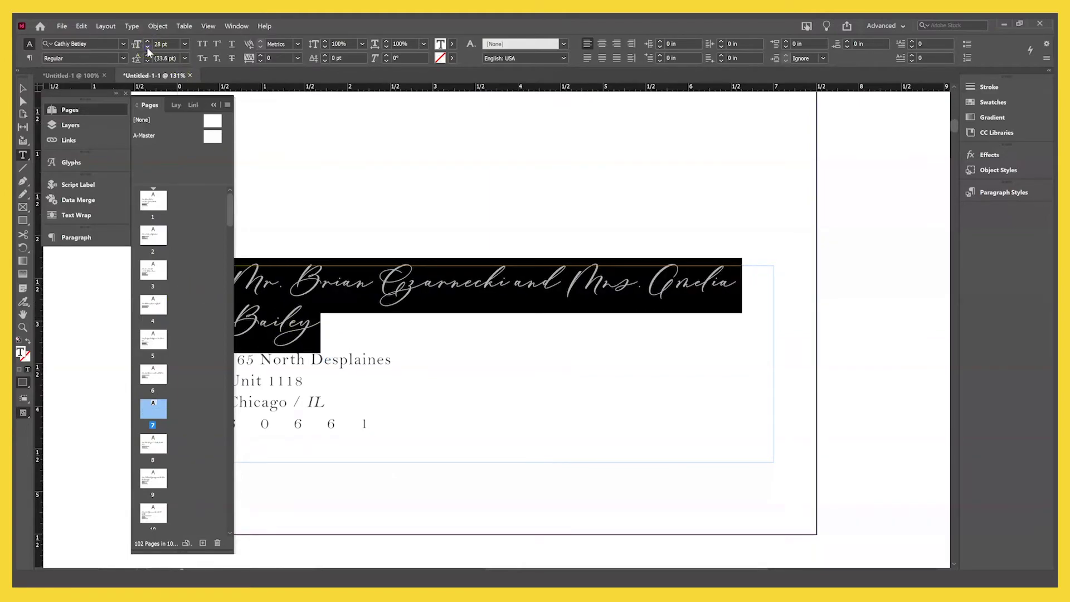
click(148, 46)
click(148, 47)
click(147, 47)
click(486, 294)
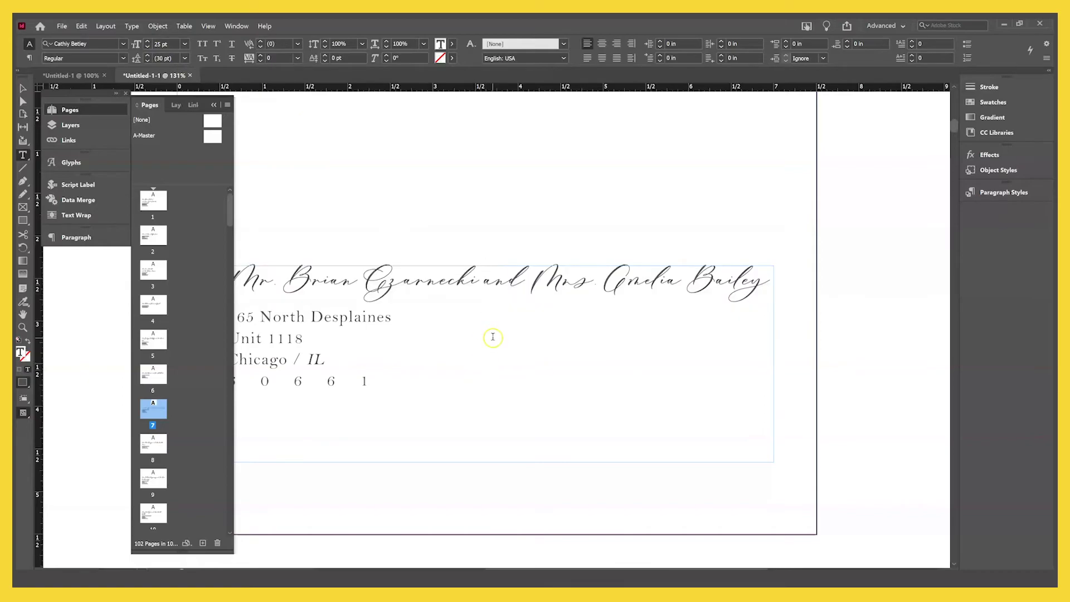
Reduce both lines of the page 8 recipient name to 26 pt.
scroll(493, 338, down, 15)
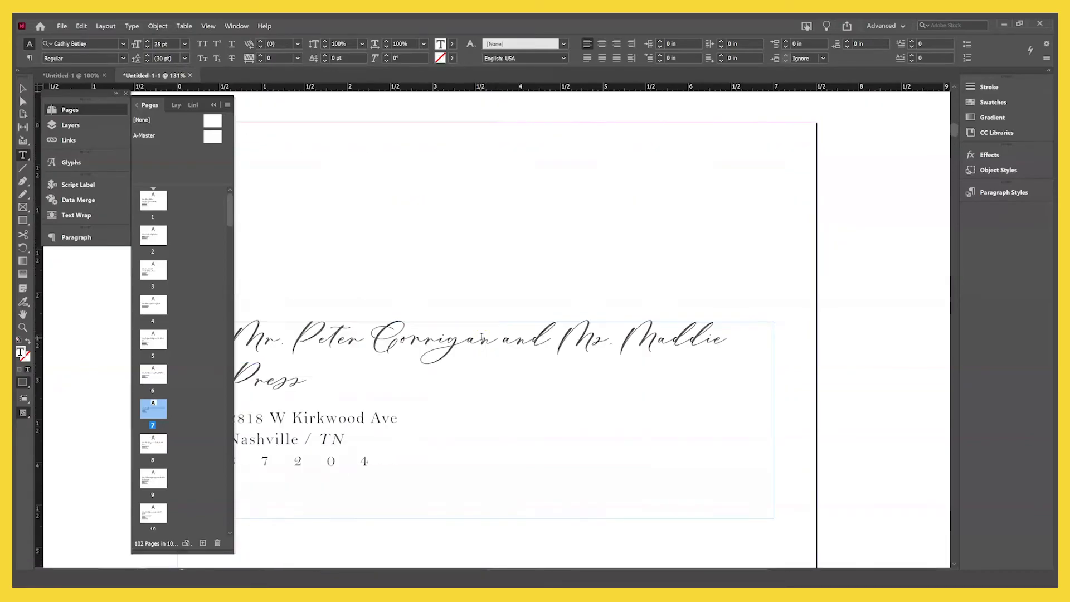
scroll(481, 338, down, 2)
drag(309, 314, 132, 268)
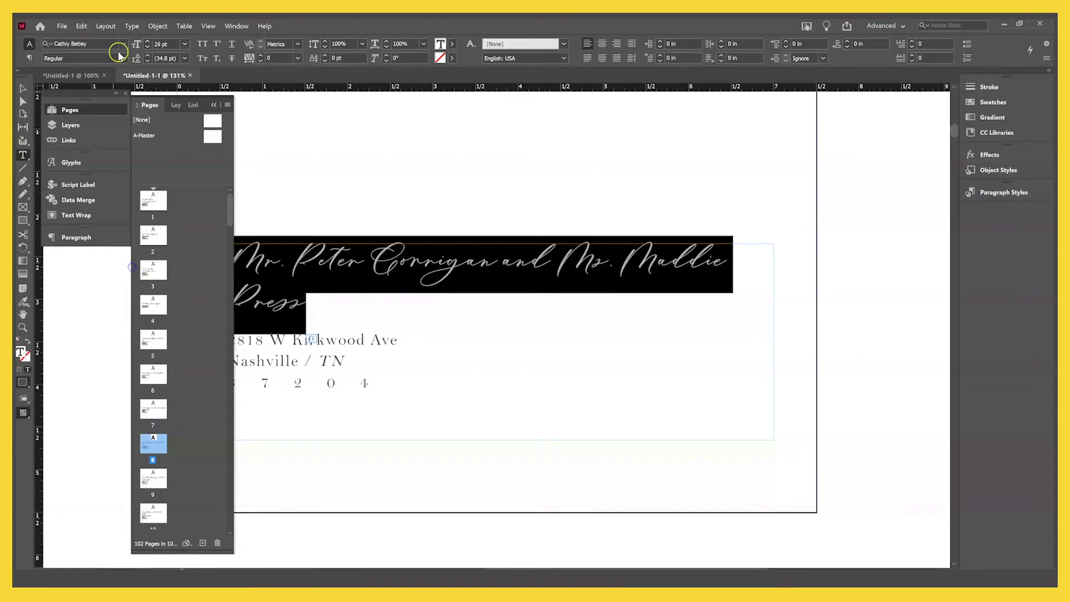
click(148, 47)
click(148, 46)
click(147, 47)
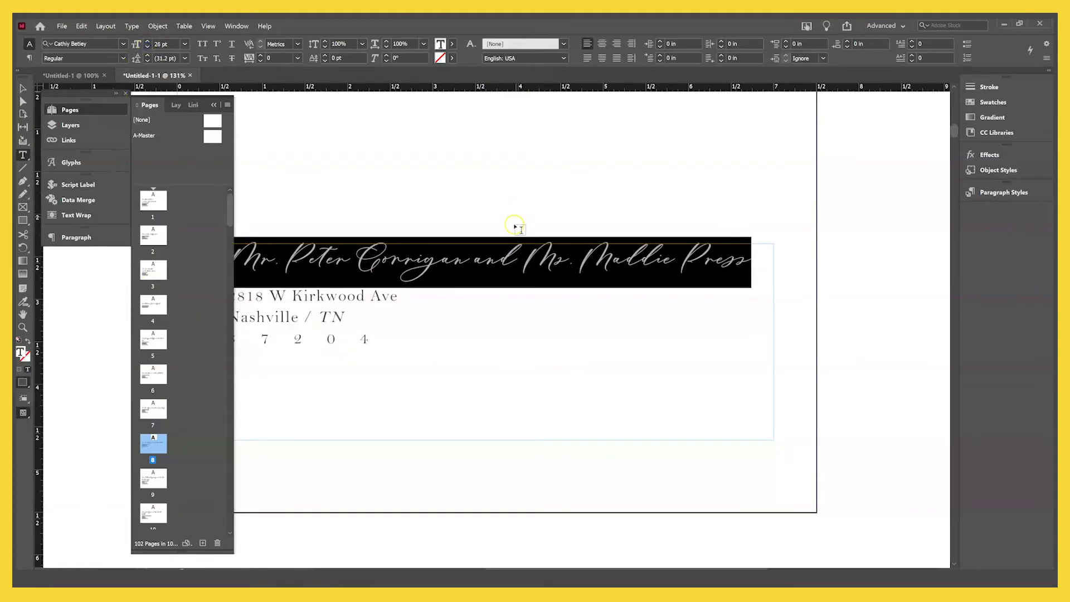
click(490, 249)
drag(338, 259, 534, 254)
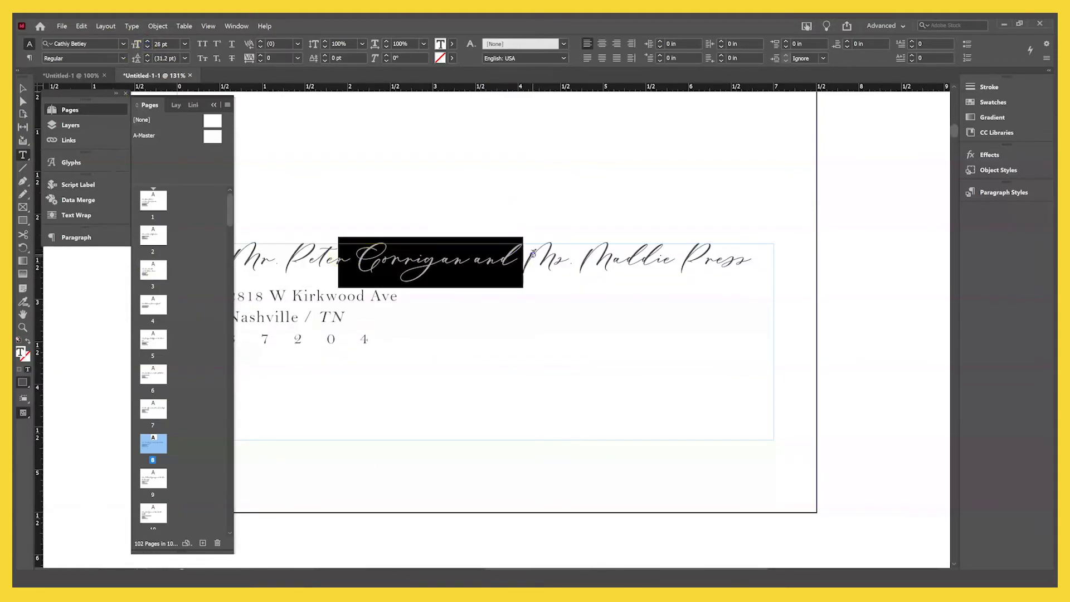
click(533, 254)
On page 9, replace the space before 'and' with a line break.
scroll(561, 280, down, 6)
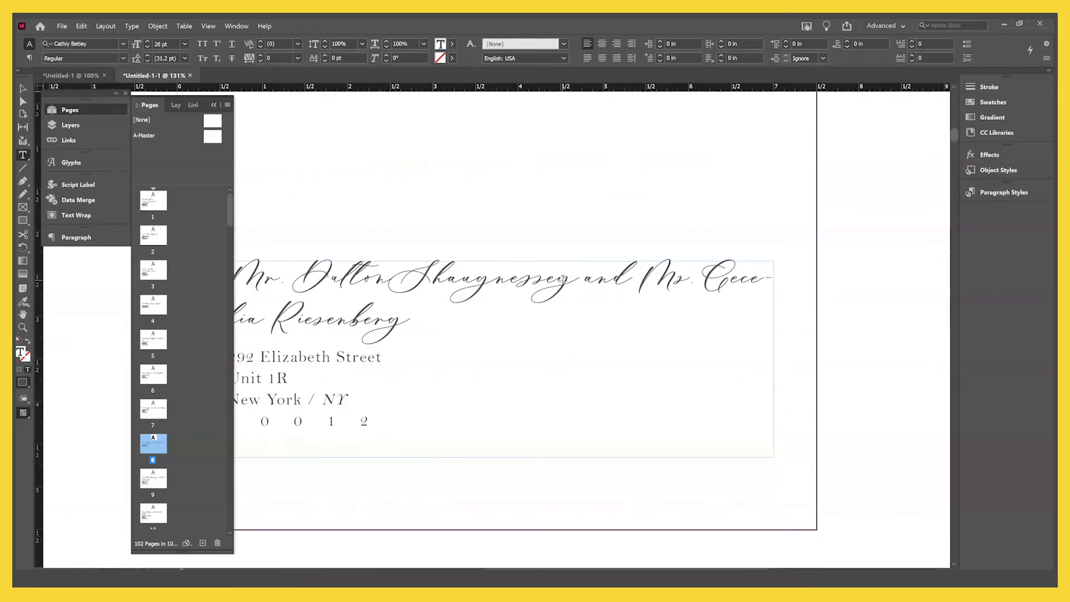
click(586, 273)
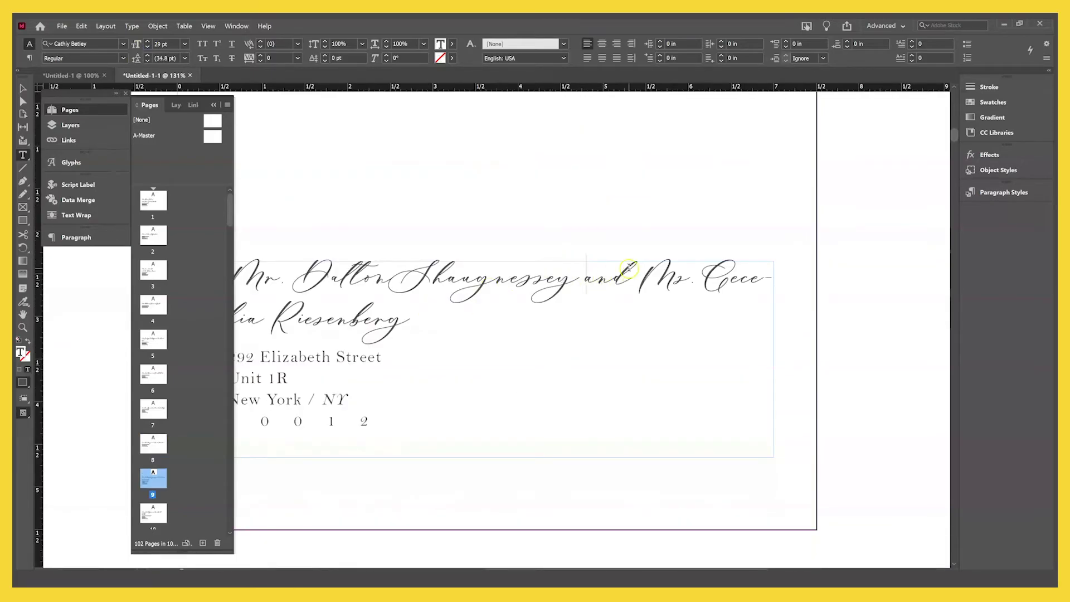
key(Delete)
key(Return)
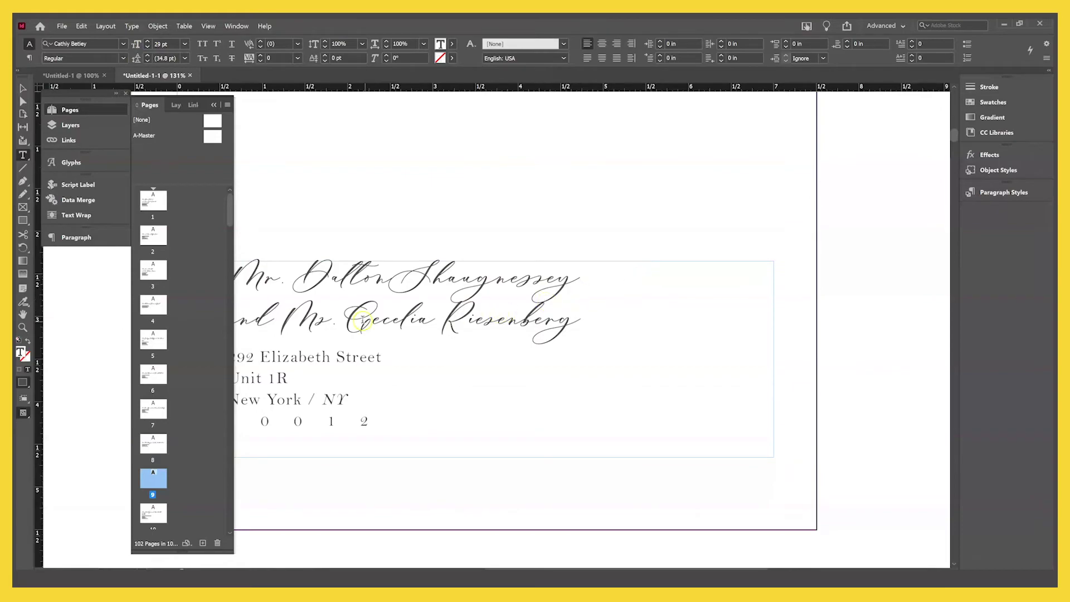
Set the leading of page 9's second name line to 38 pt.
triple_click(423, 316)
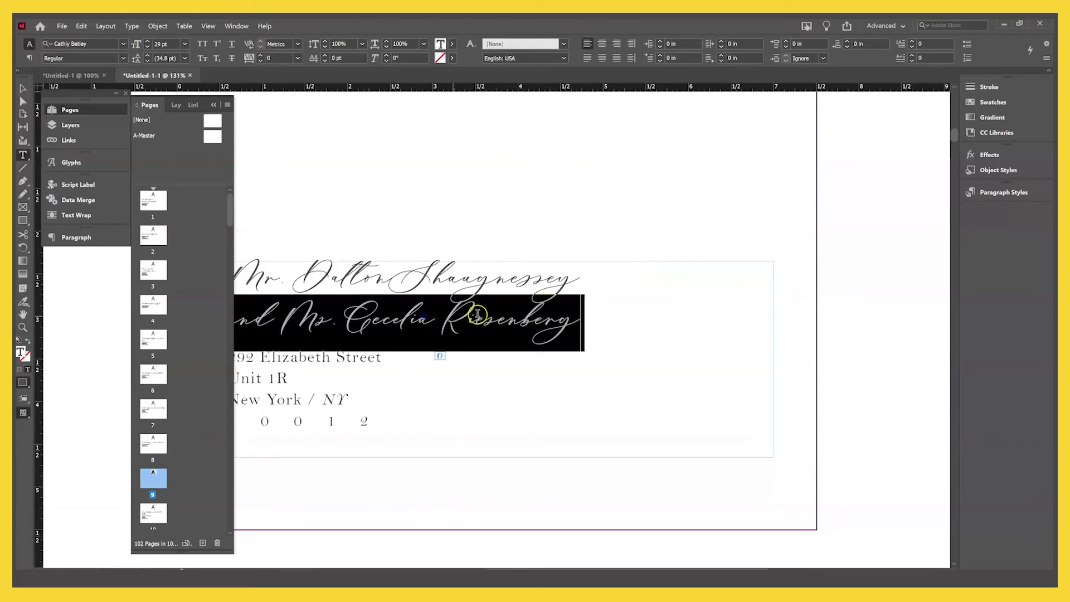
click(184, 58)
click(177, 175)
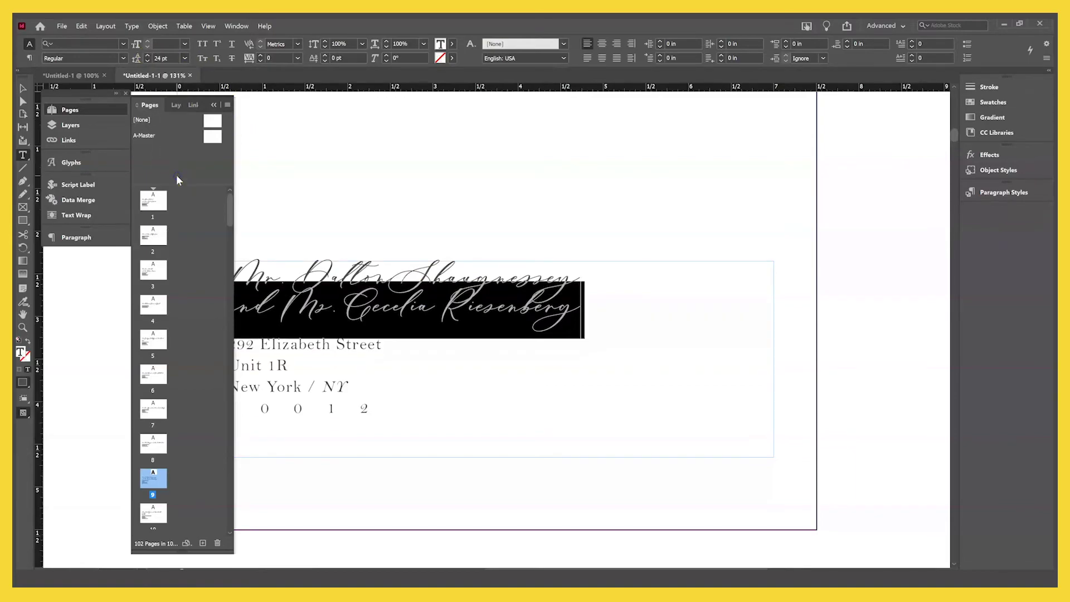
click(148, 56)
click(148, 55)
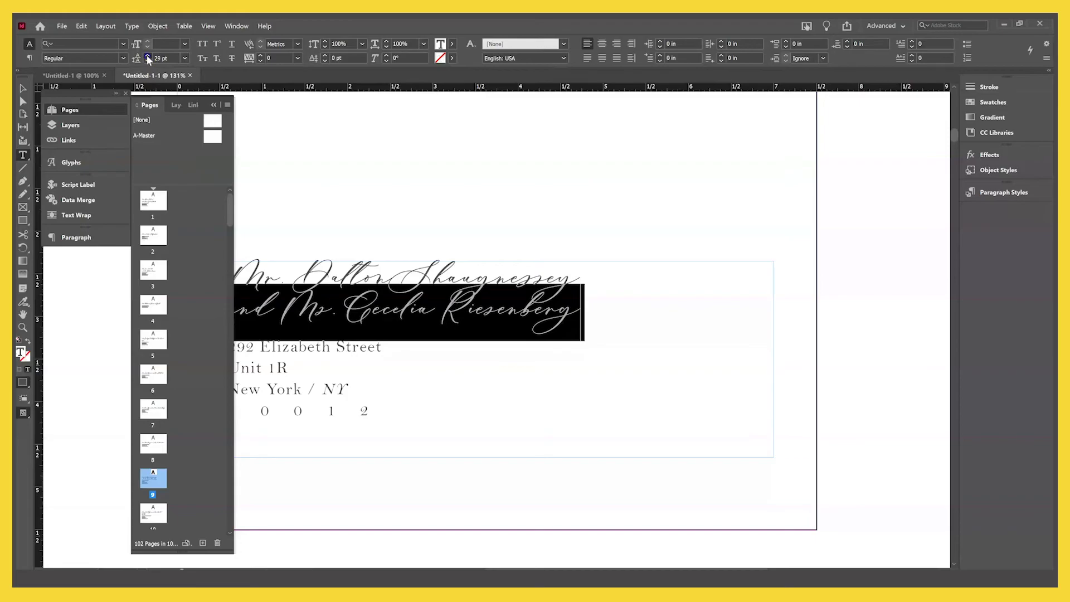
click(147, 55)
click(147, 56)
click(147, 56)
click(147, 56)
click(147, 55)
click(148, 55)
click(147, 56)
click(148, 56)
click(148, 56)
click(462, 321)
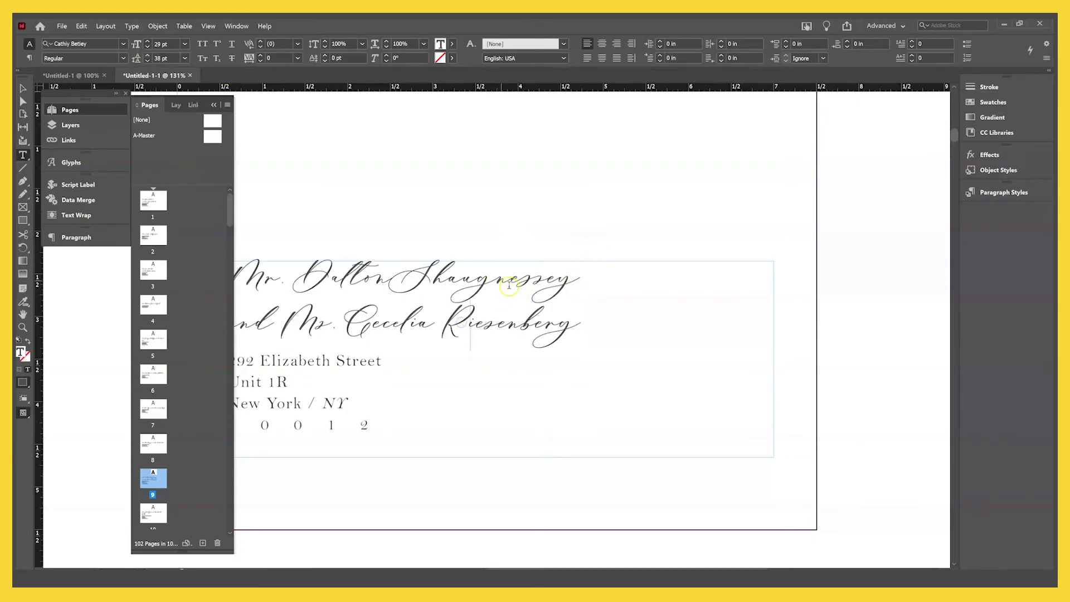
Check page 9's first name line spacing, then scroll to page 10 and inspect its wrapped second name line.
scroll(478, 264, down, 2)
click(403, 230)
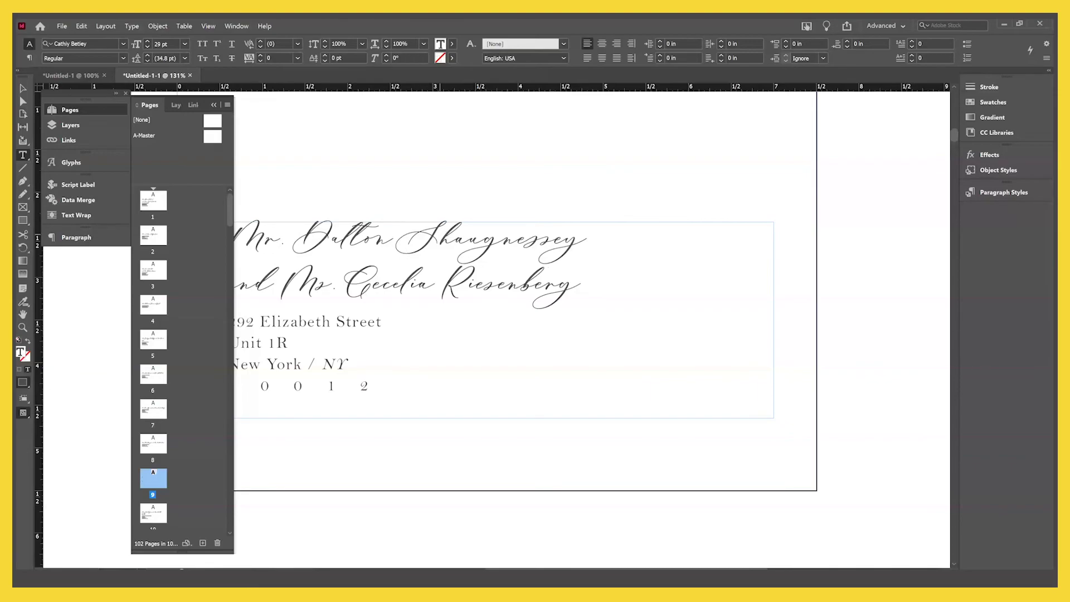
scroll(472, 262, down, 10)
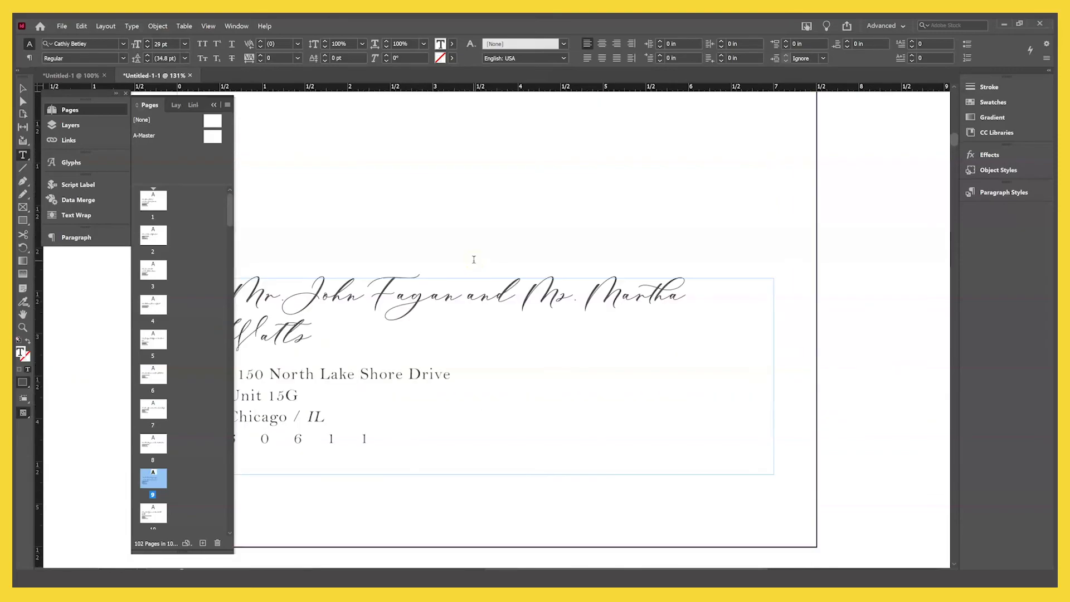
drag(299, 333, 274, 334)
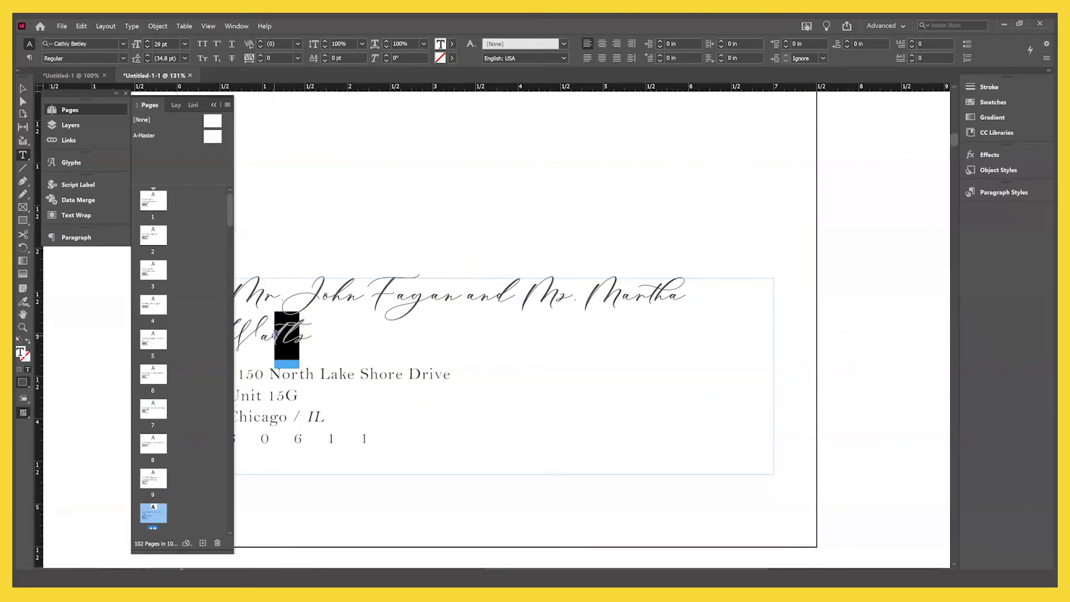
click(405, 336)
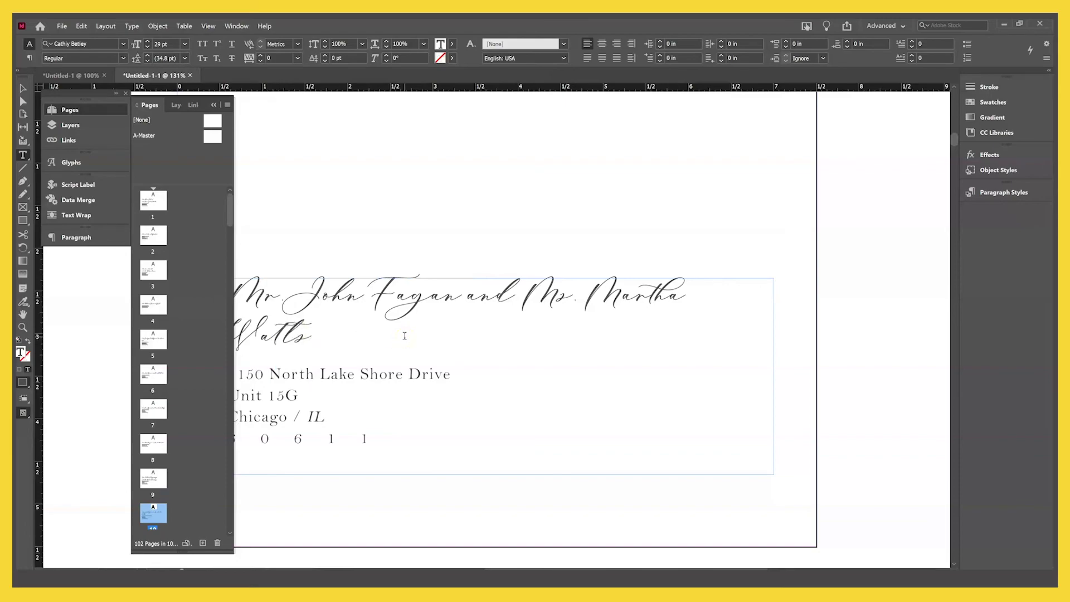